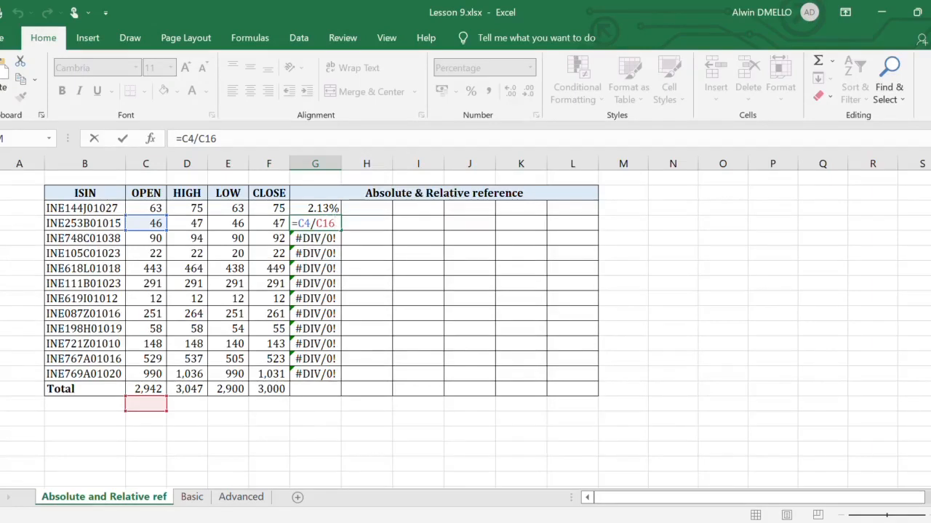
- Try adding and removing dollar signs manually in the C16 reference of the G4 formula
click(316, 223)
text($)
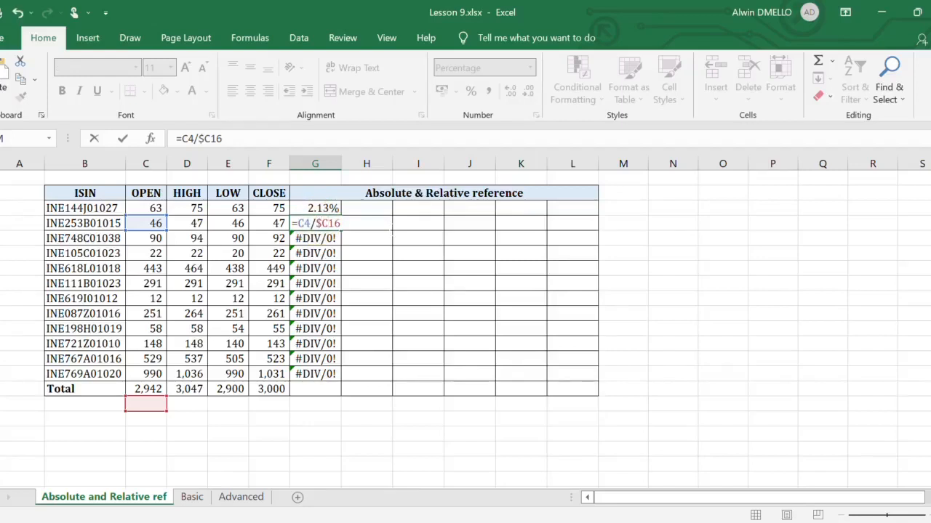
key(Right)
text($)
key(BackSpace)
key(Left)
key(BackSpace)
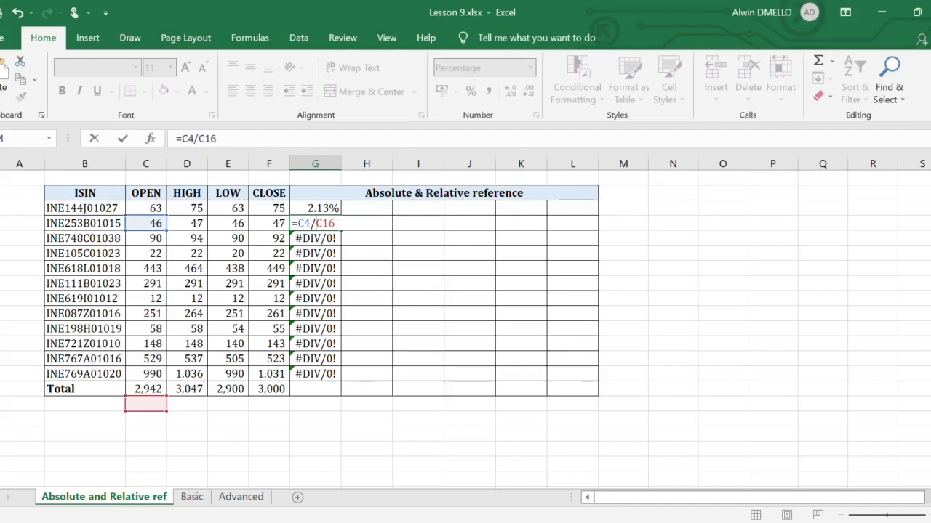
- Cycle the C16 reference in the G4 formula through its absolute, row-locked and column-locked forms back to relative
key(F4)
key(F4)
key(F4)
key(F4)
key(shift+Left)
key(shift+Left)
key(shift+Left)
key(F4)
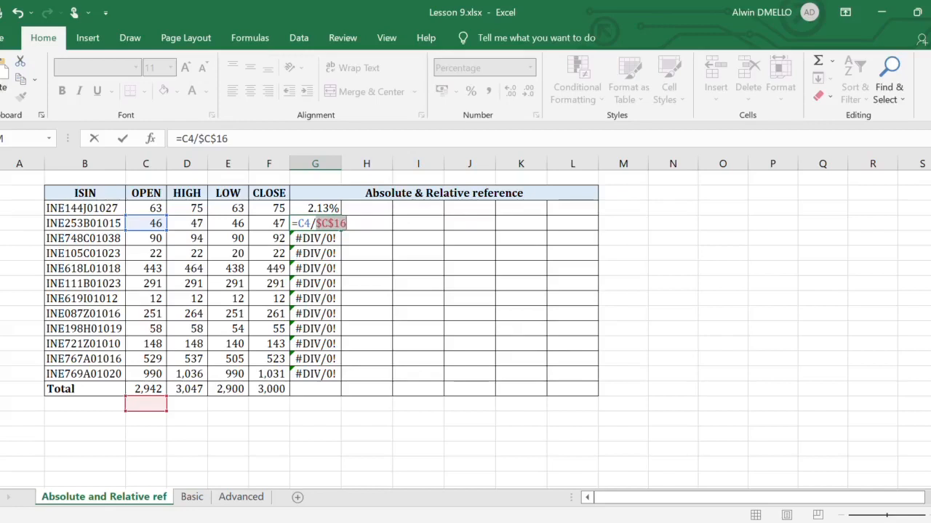
key(F4)
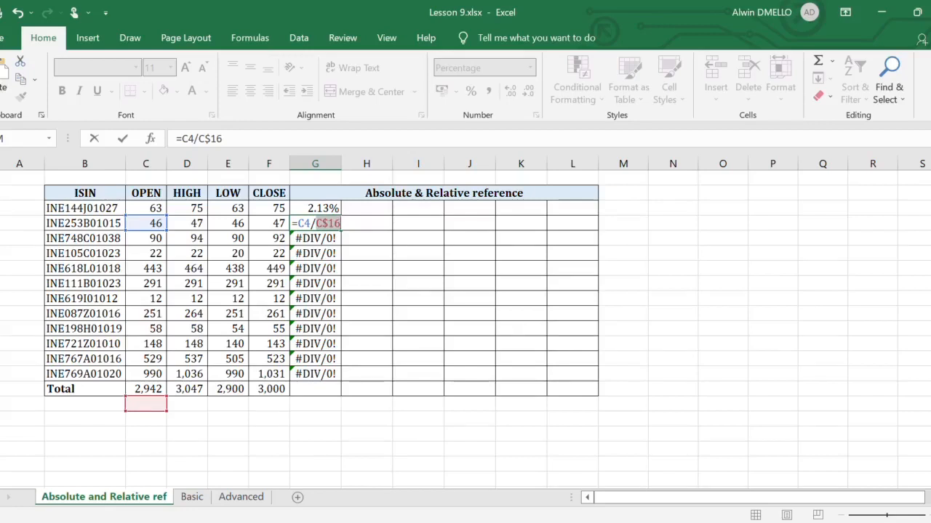
key(F4)
key(F4)
key(Right)
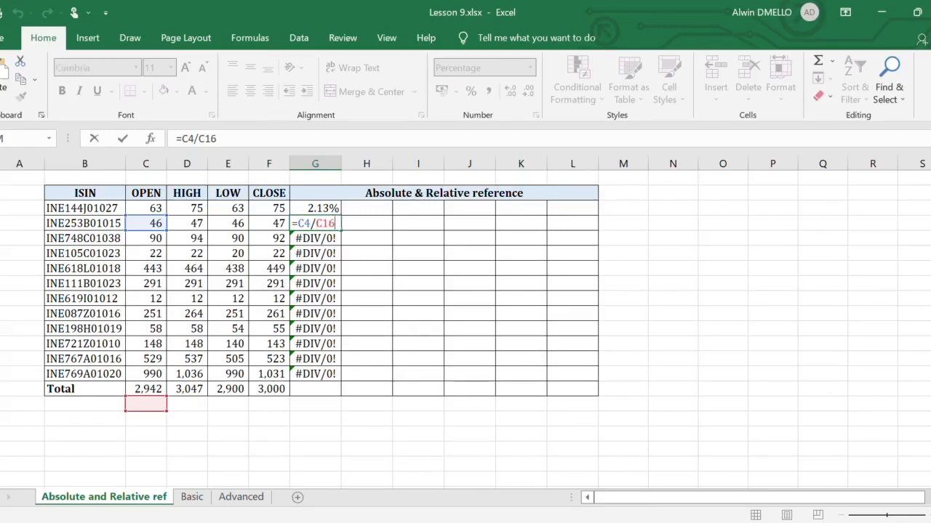
- Enter the formula =C3/$C$15 in cell H3, locking the OPEN total as an absolute reference
click(367, 209)
text(=)
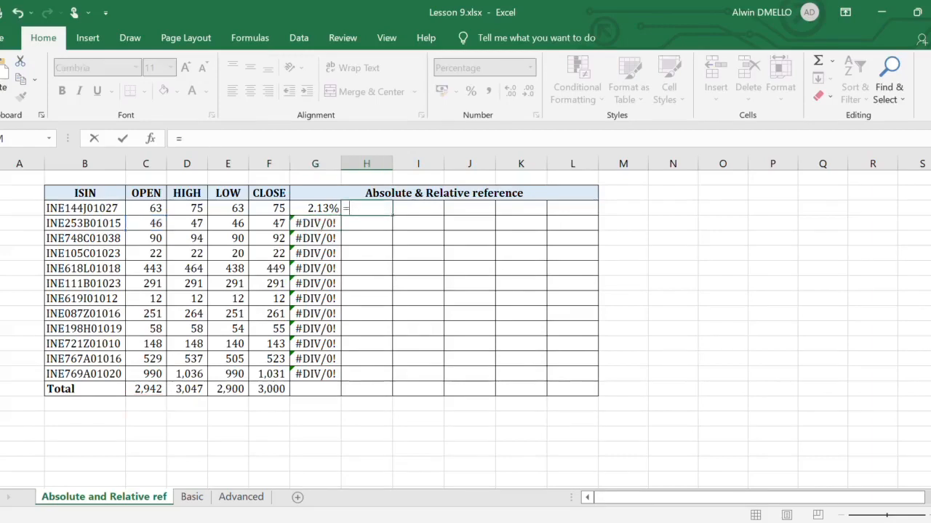
click(144, 209)
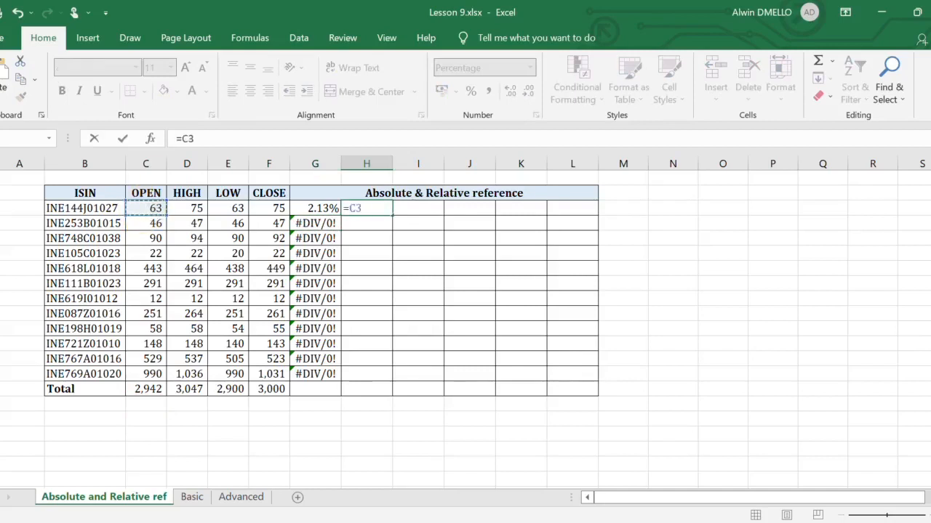
text(/)
click(148, 390)
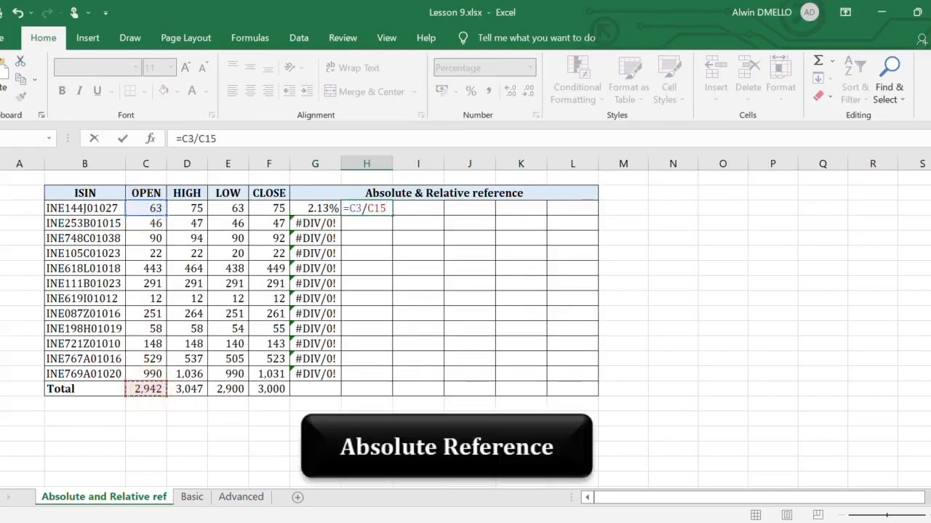
key(F4)
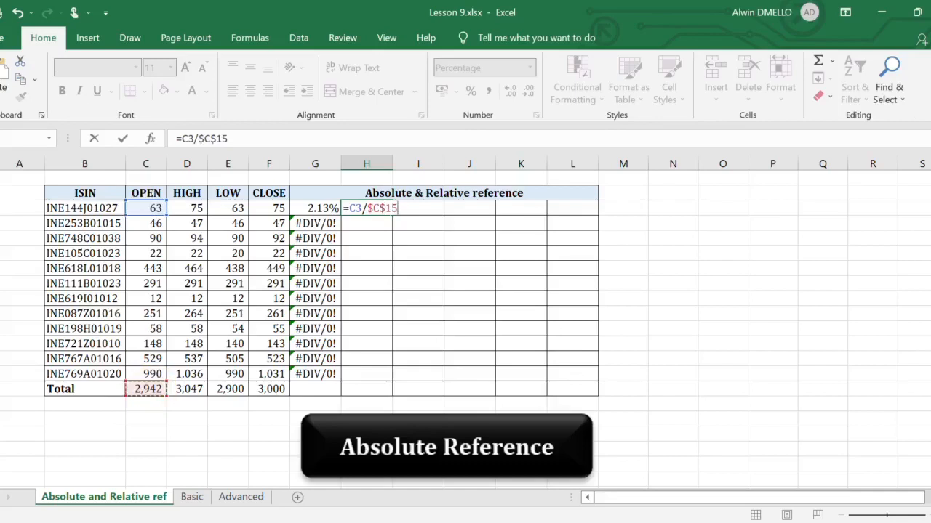
key(Return)
- Fill the H3 formula down to the last ISIN row in H14 and inspect the copied formula in H4
click(366, 208)
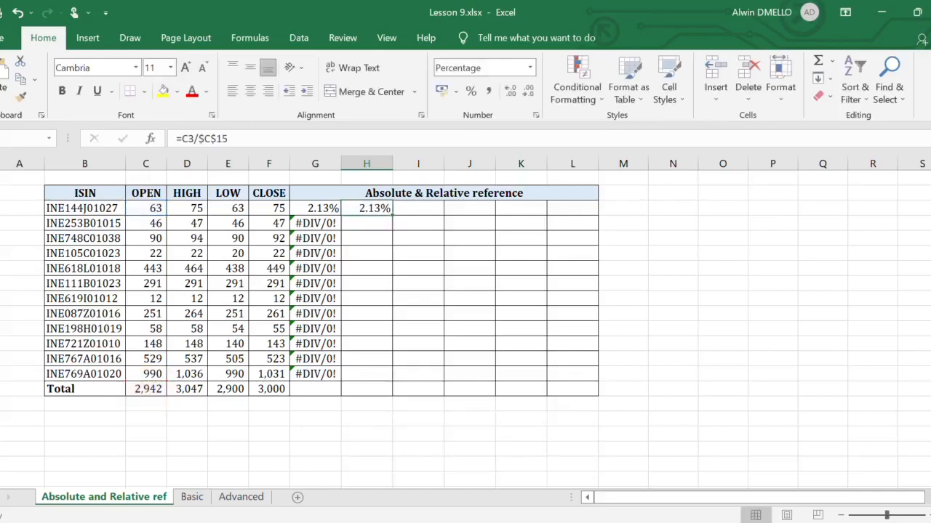
drag(392, 216, 392, 380)
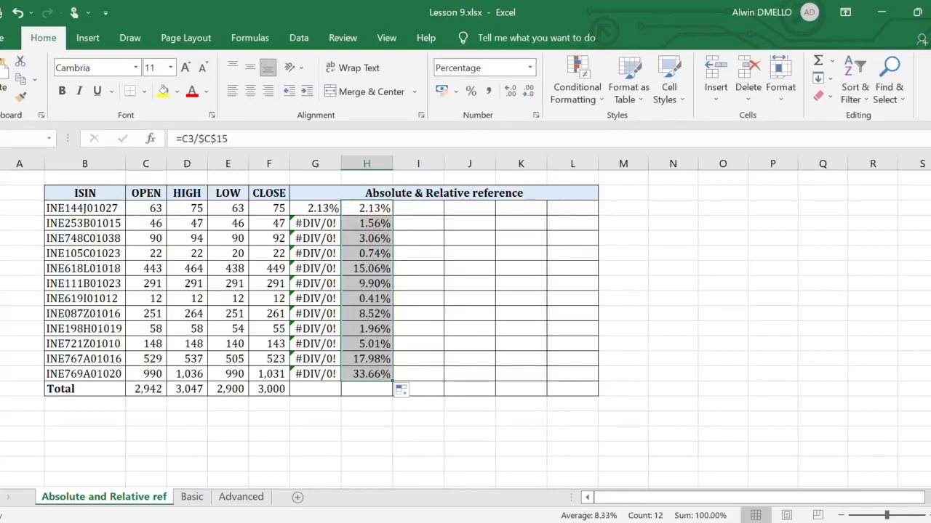
double_click(373, 223)
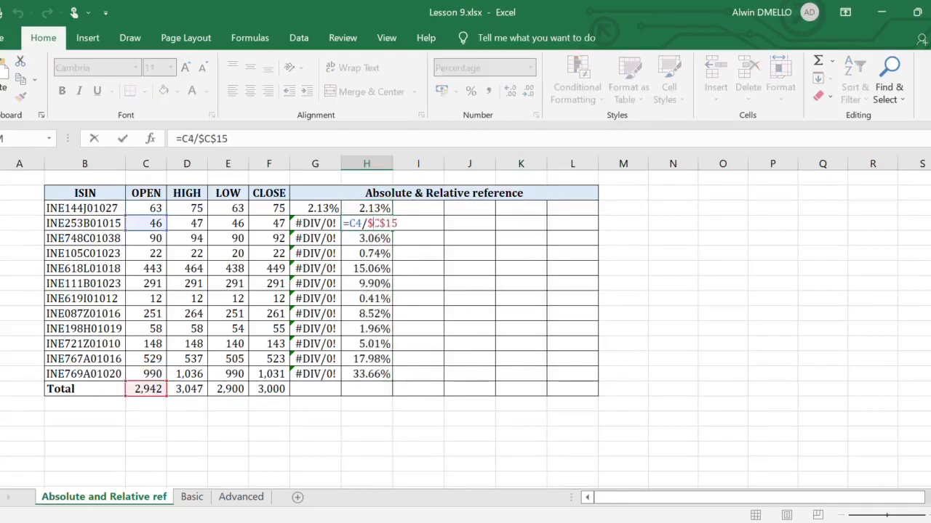
- Try copying the H3 formula across to I3 and inspect the references in the copy
click(366, 208)
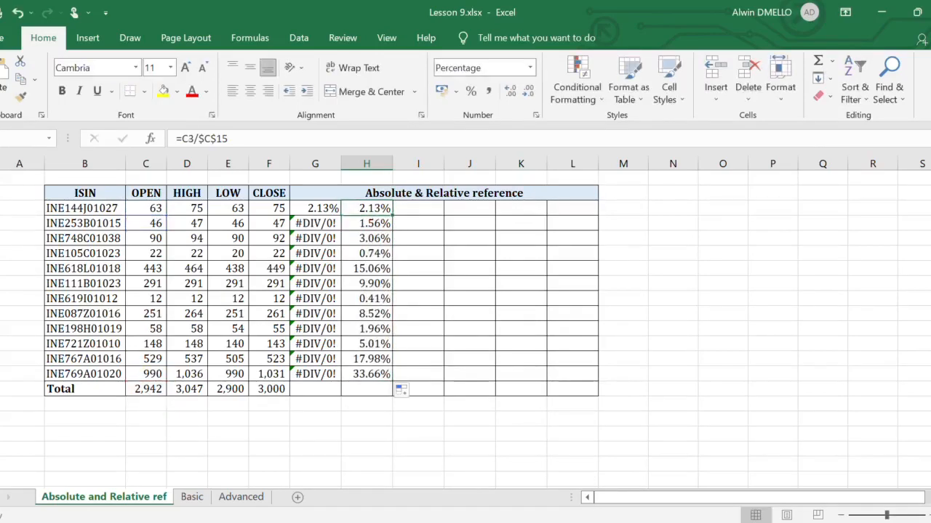
drag(392, 216, 444, 215)
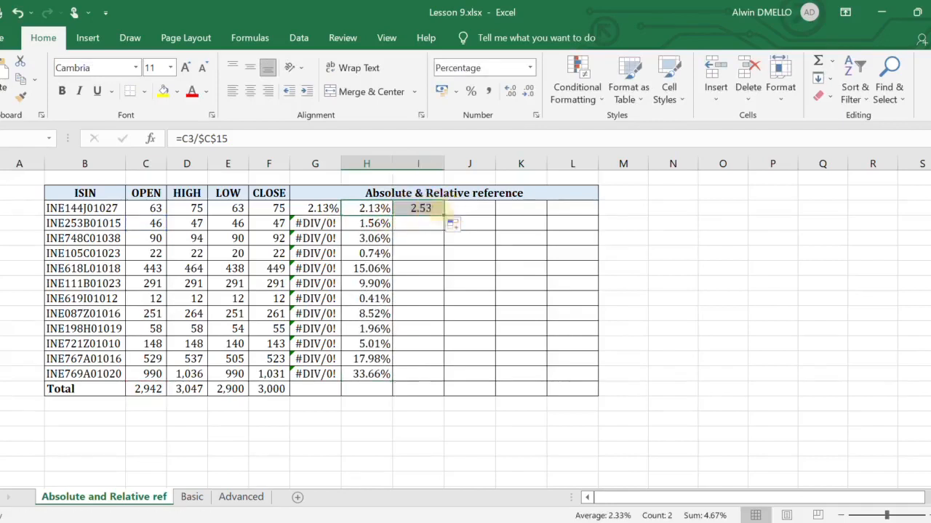
double_click(420, 209)
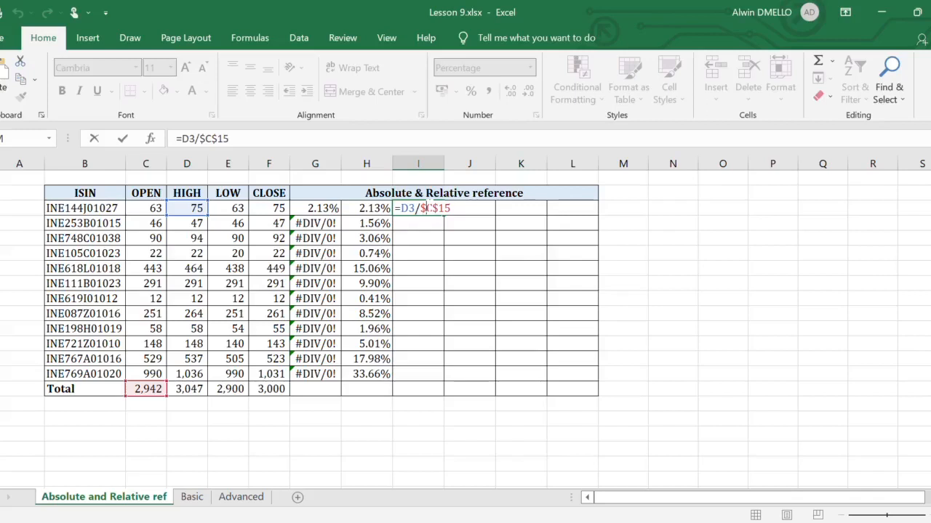
key(Escape)
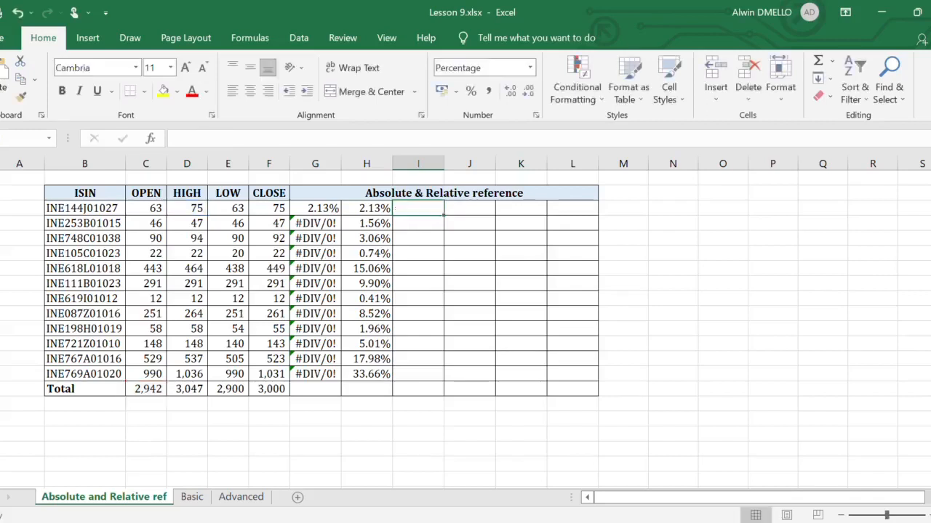
- Enter =C3/C$15 in I3 with only the total's row locked, and fill it down to I14
text(=)
click(146, 209)
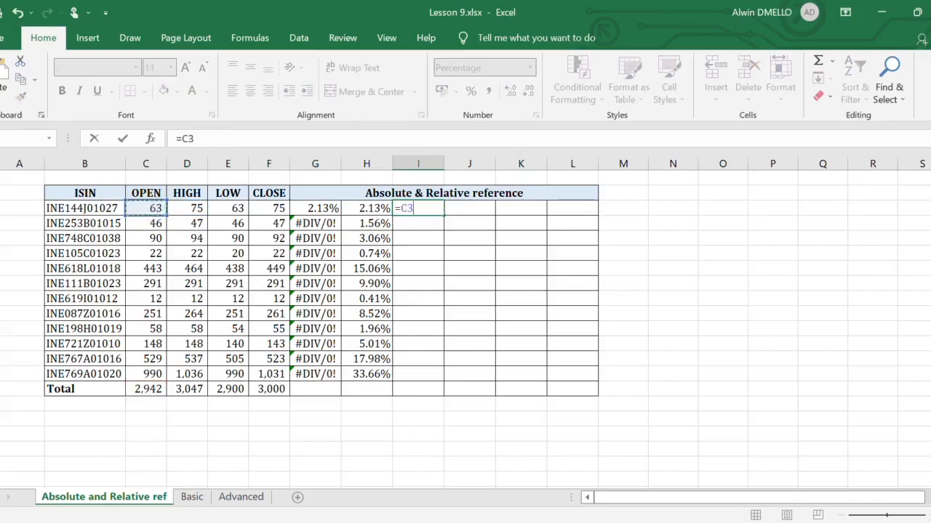
text(/)
click(144, 388)
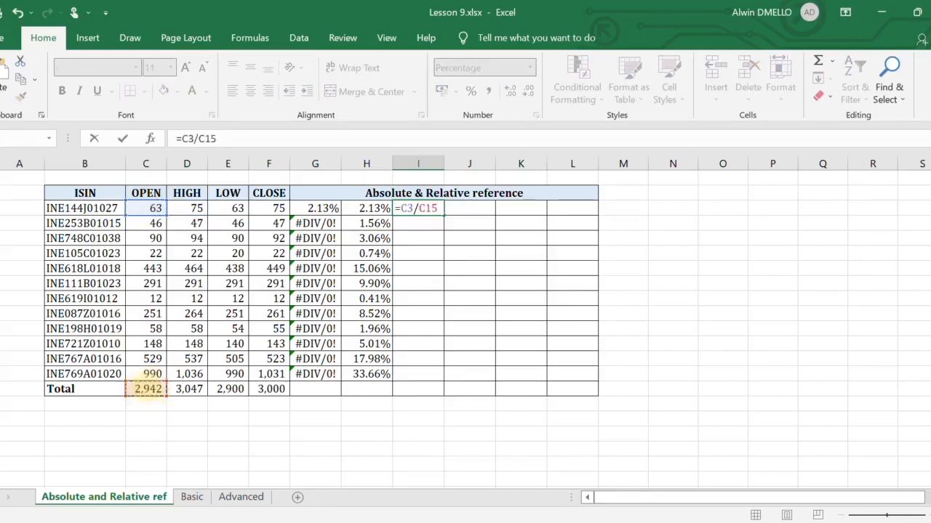
key(F4)
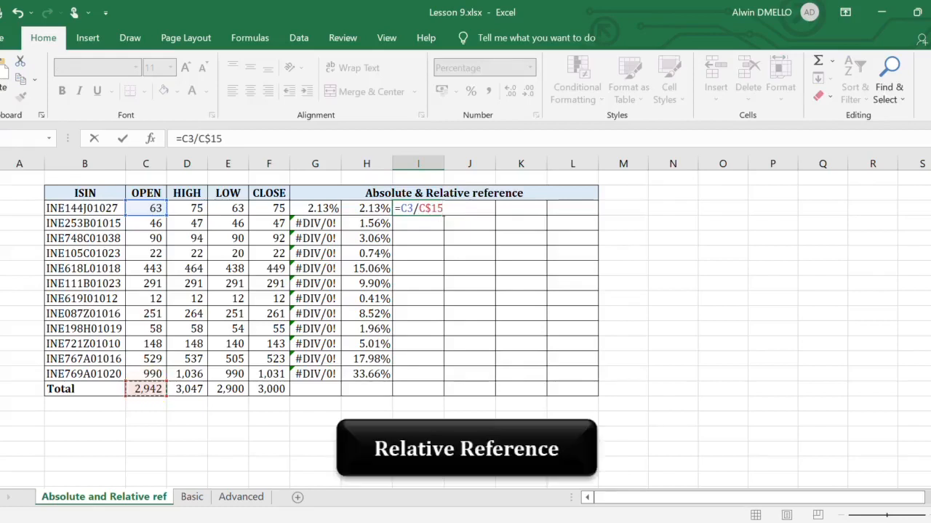
key(Return)
key(Up)
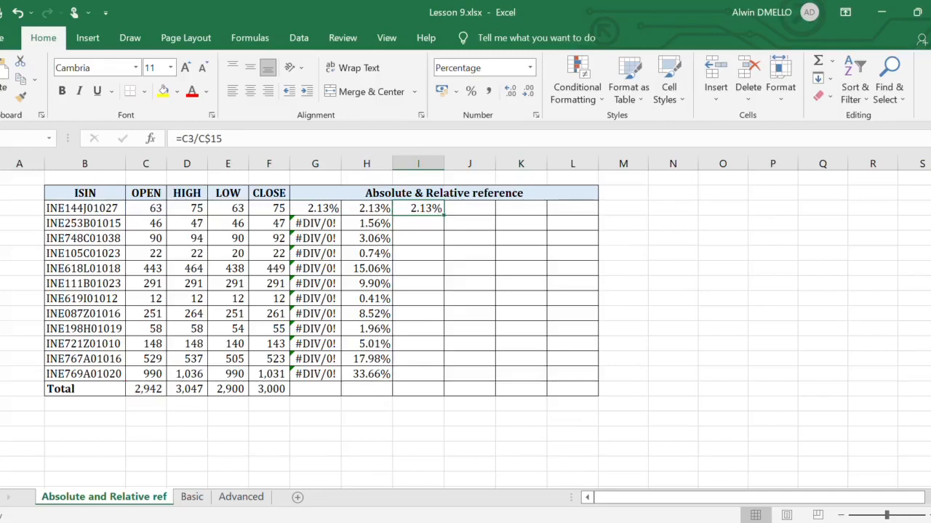
double_click(444, 215)
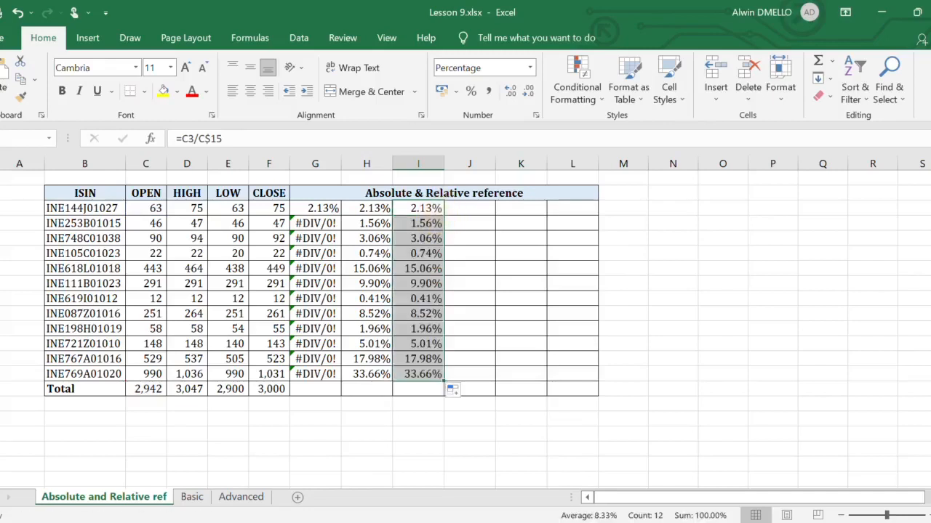
- Fill the I3 formula across to L3 and inspect the references in J3, K3 and L3
click(418, 207)
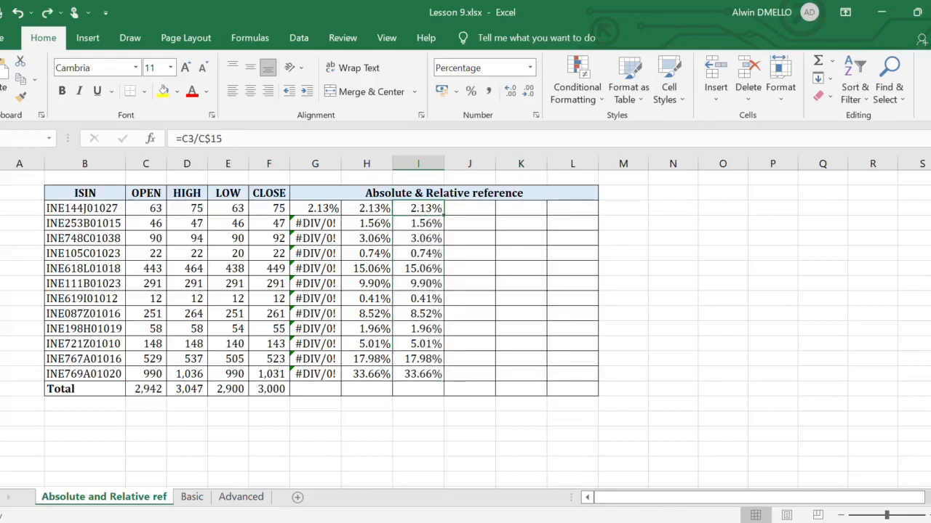
drag(443, 215, 578, 218)
double_click(469, 209)
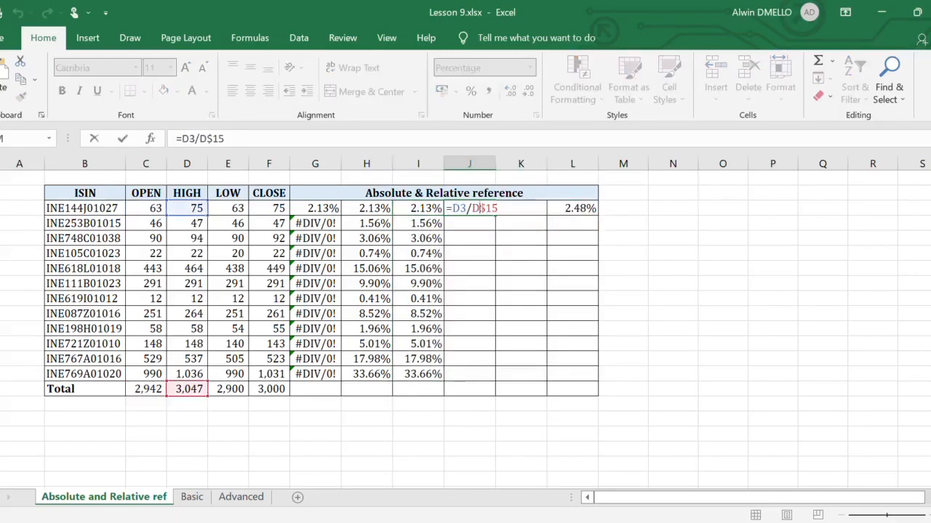
key(Escape)
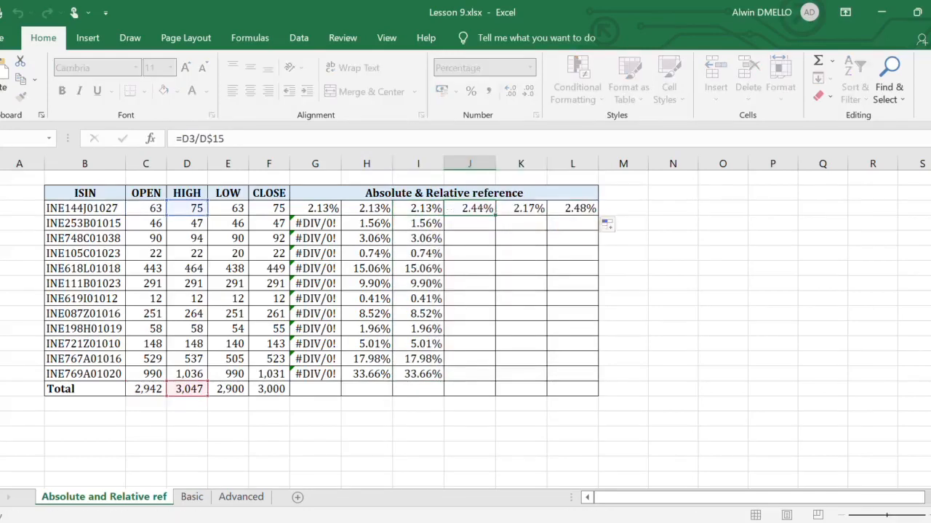
double_click(524, 208)
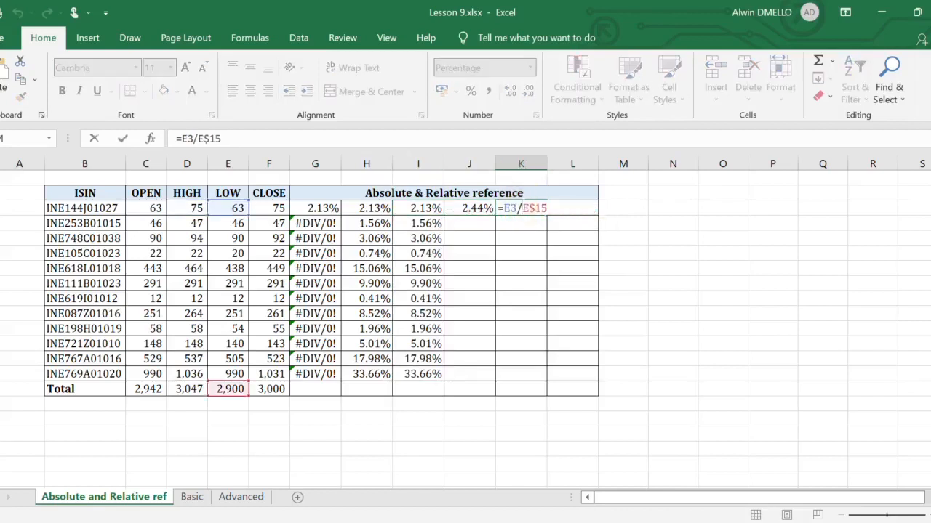
key(Escape)
double_click(573, 208)
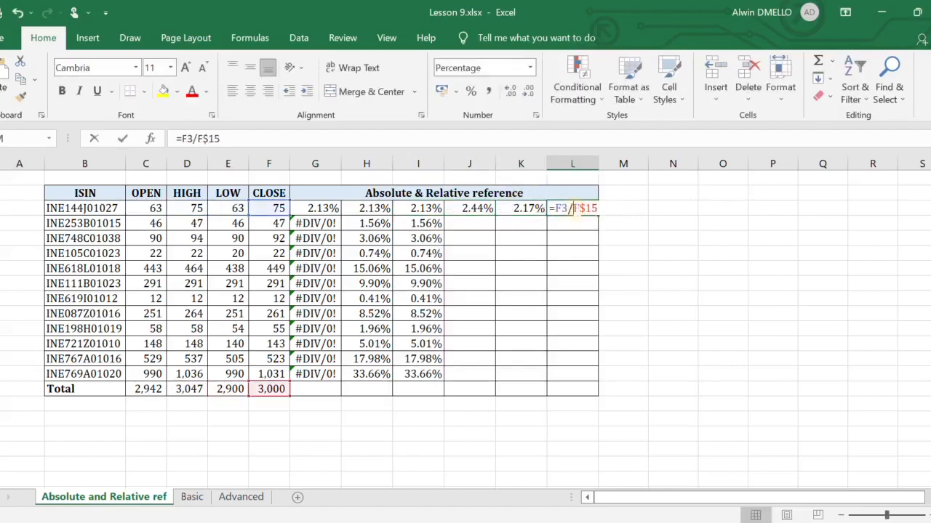
key(Escape)
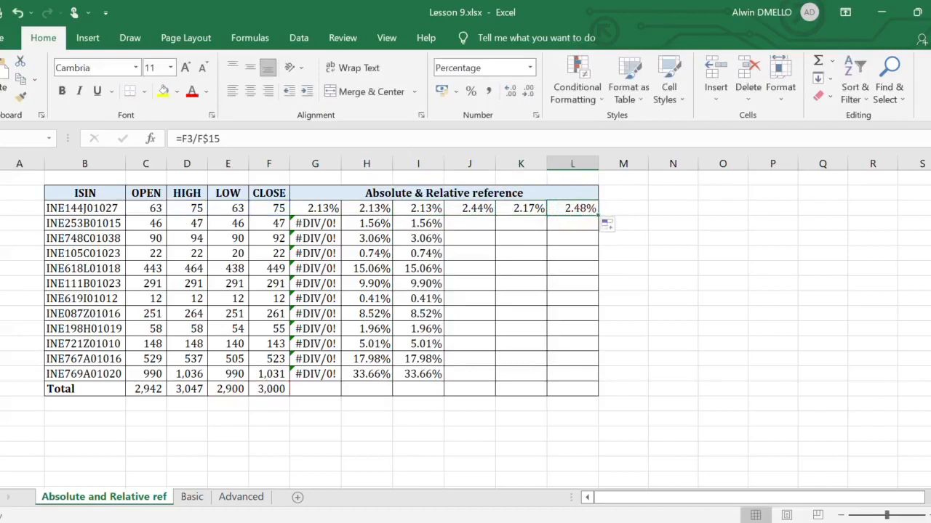
- Fill the J3:L3 formulas down to row 14
drag(469, 208, 581, 209)
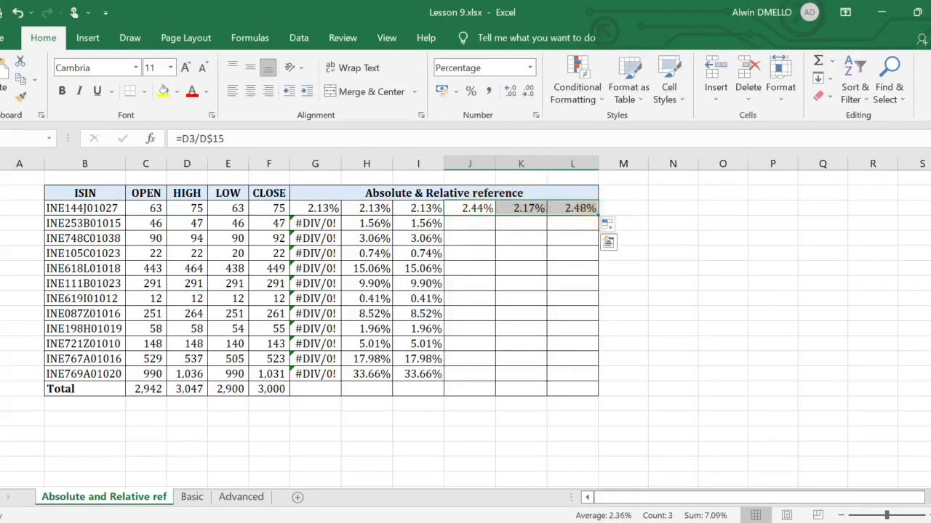
double_click(598, 216)
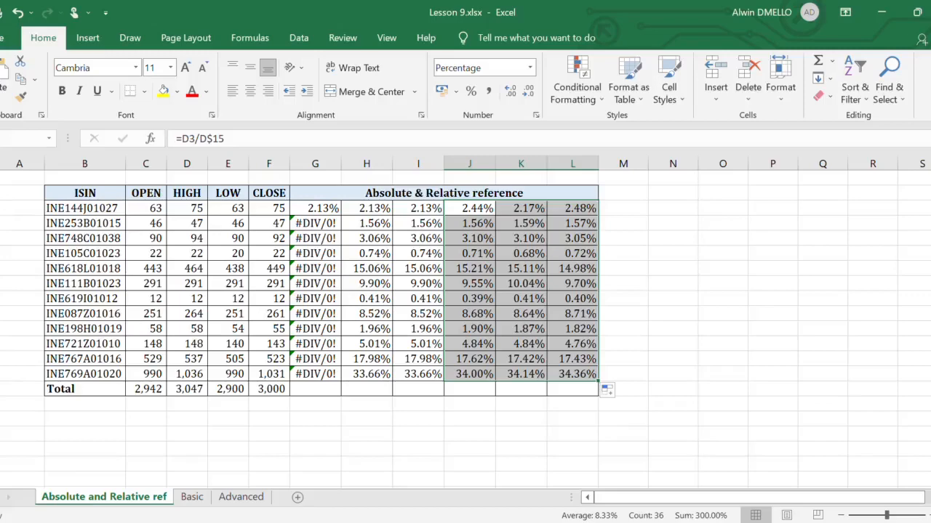
- On the Basic sheet, highlight cells in the Text column that contain "Z" using Light Red Fill with Dark Red Text
key(ctrl+Page_Down)
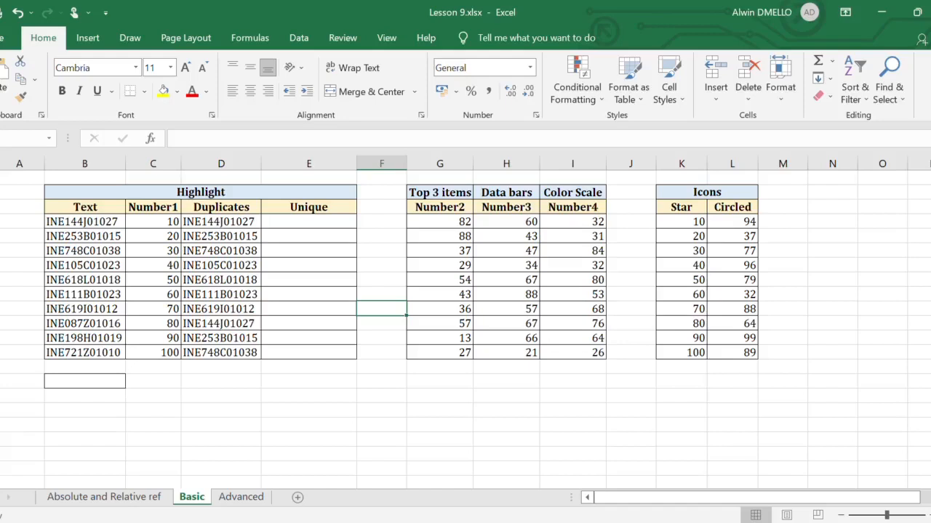
drag(81, 222, 86, 358)
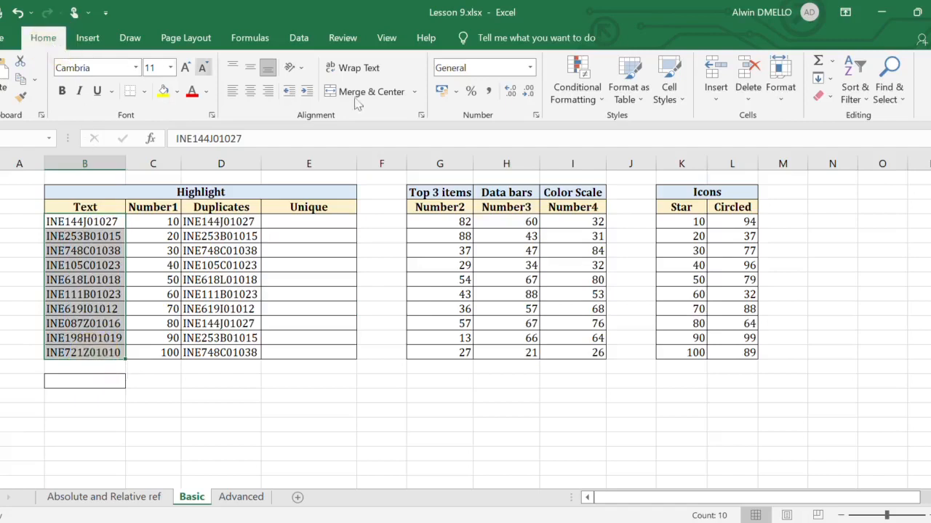
click(585, 100)
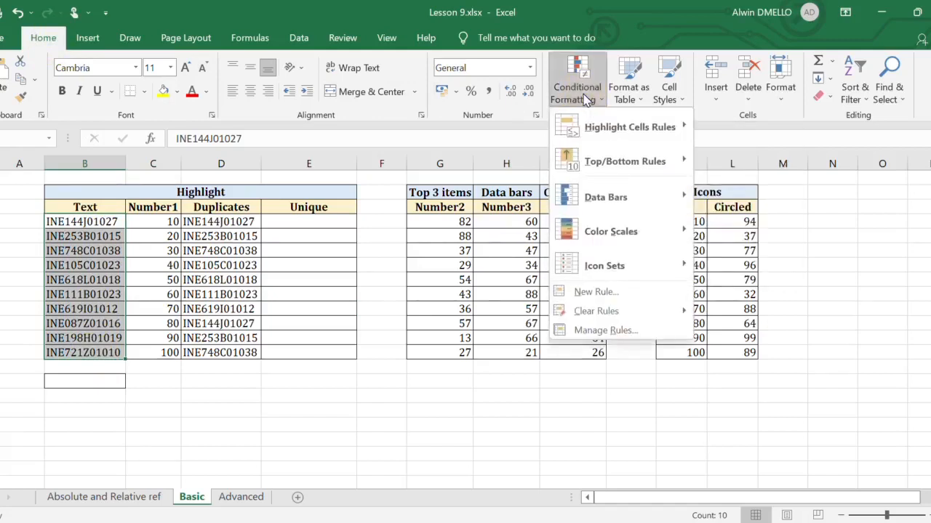
mouse_move(681, 129)
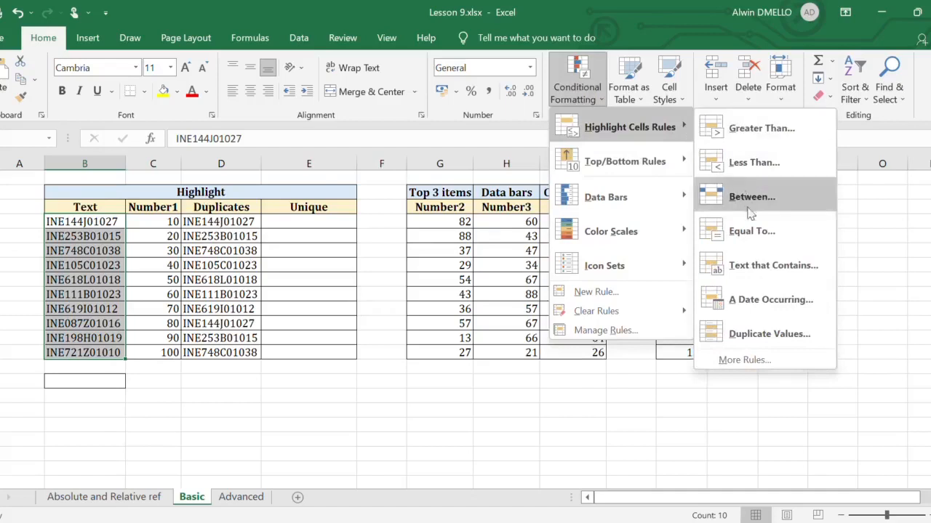
click(764, 267)
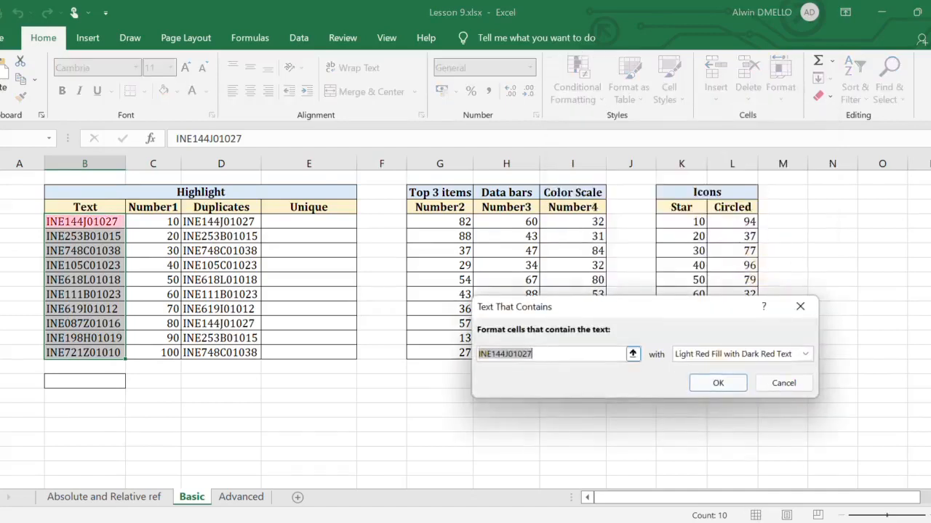
text(Z)
click(717, 383)
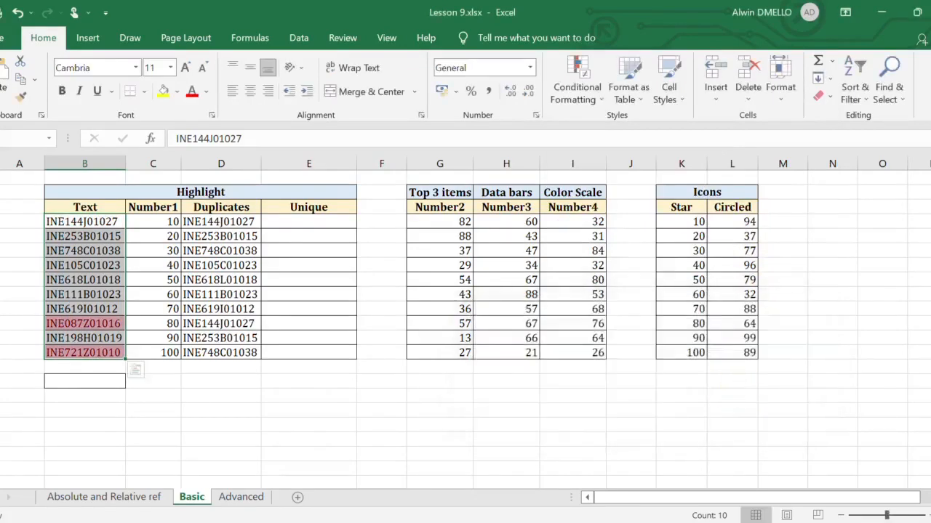
- Highlight cells in the Text column that contain "C" using Light Red Fill with Dark Red Text, and check the highlighted cells
click(153, 251)
click(582, 93)
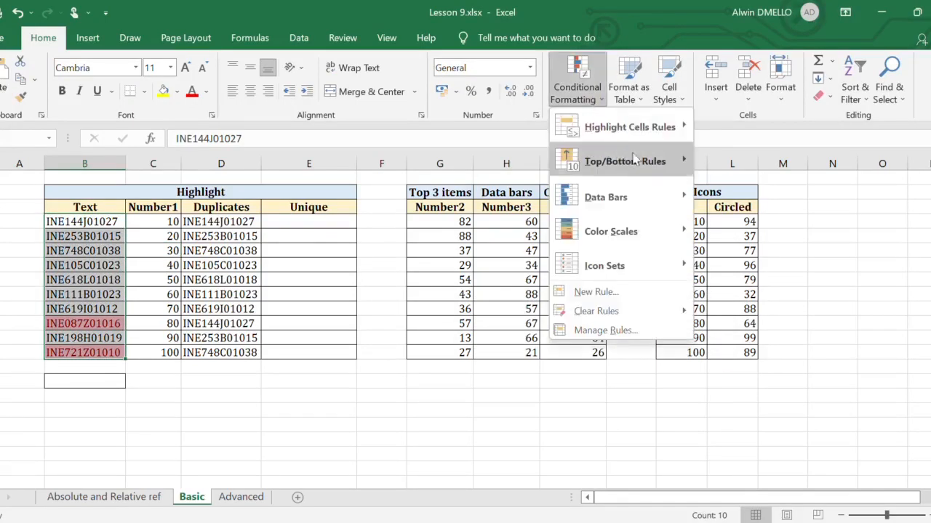
click(769, 266)
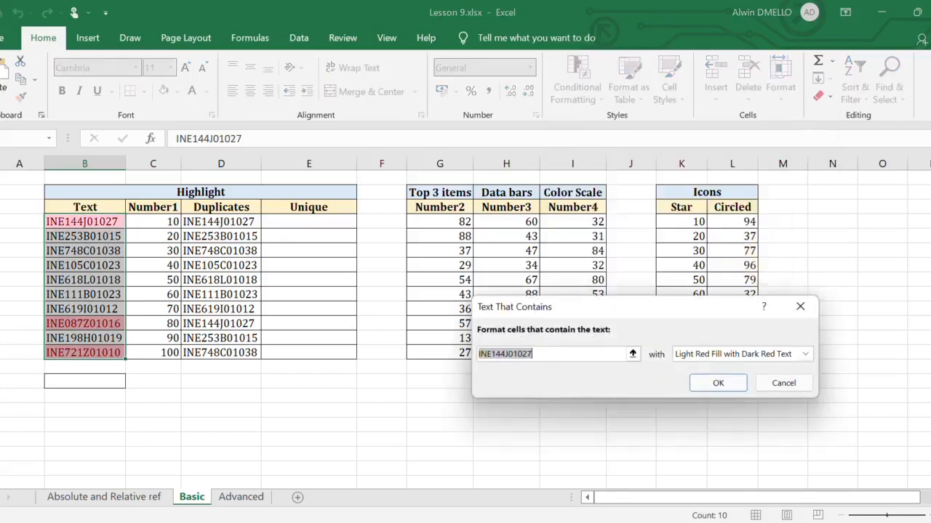
text(C)
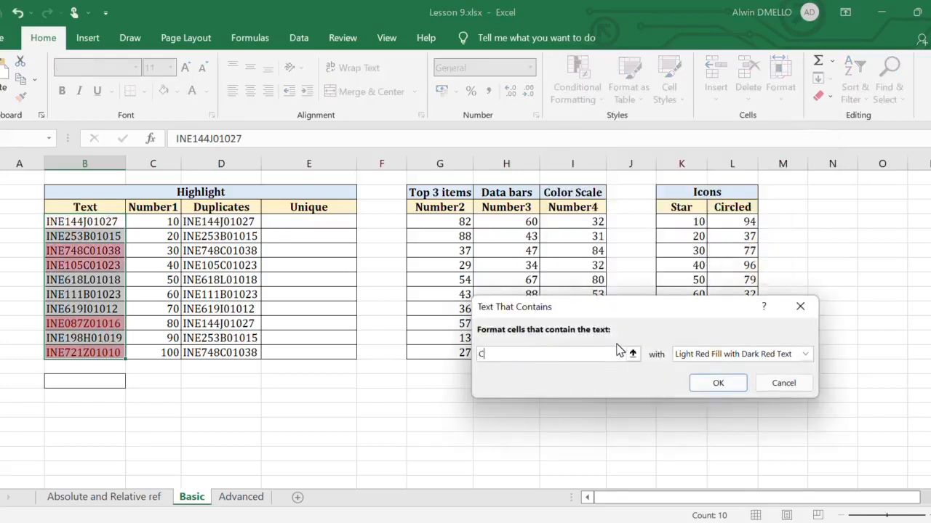
click(729, 385)
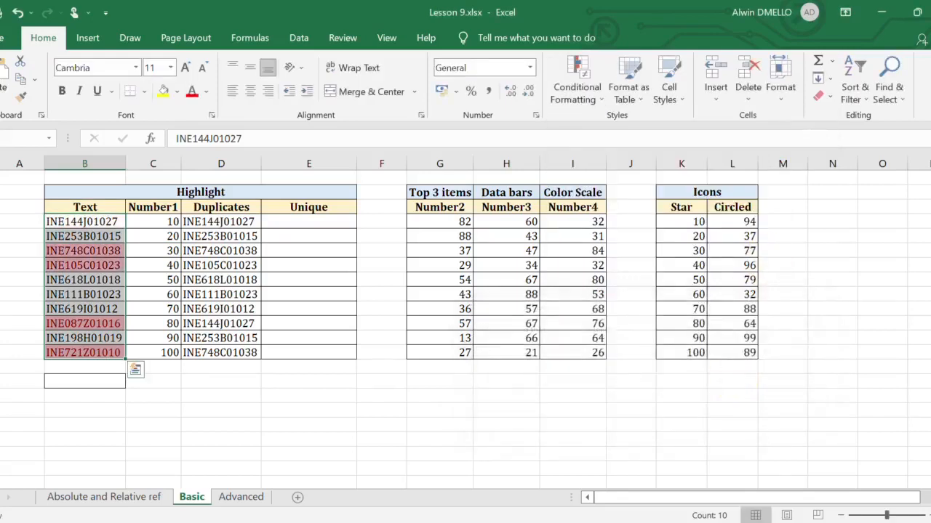
drag(84, 250, 84, 265)
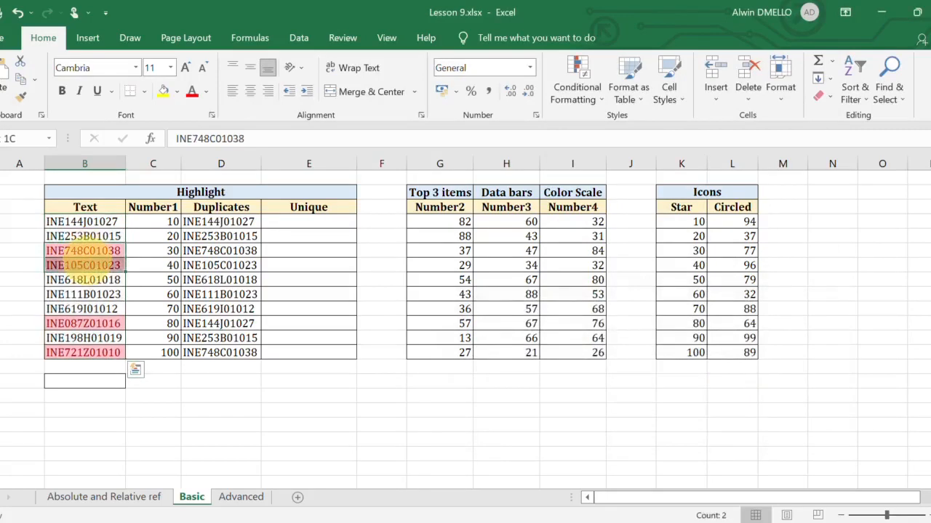
click(91, 324)
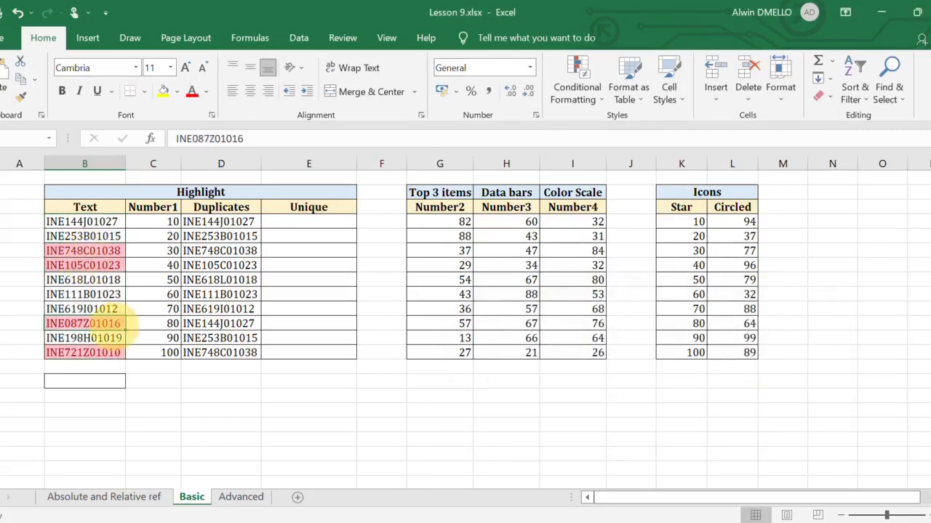
click(95, 353)
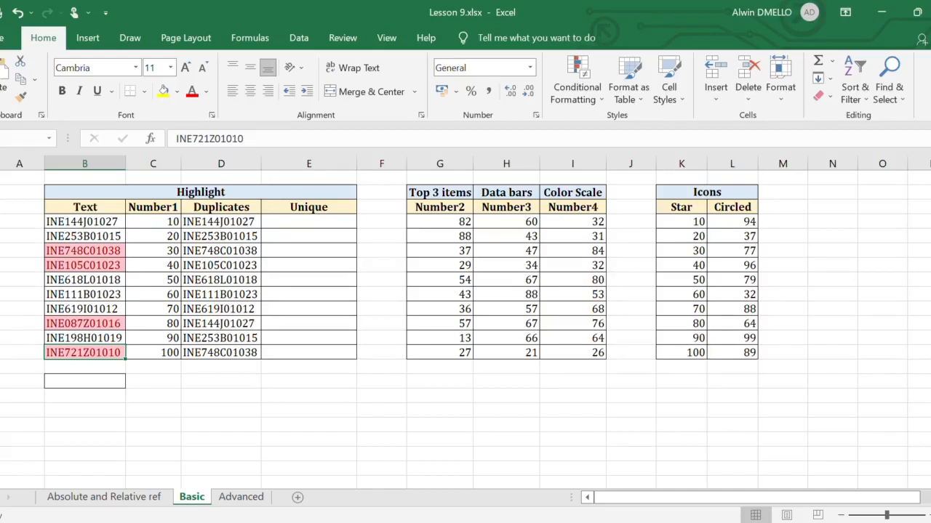
- Delete the conditional formatting rule for text containing "Z" from the Text column cells B4:B13
drag(85, 221, 101, 354)
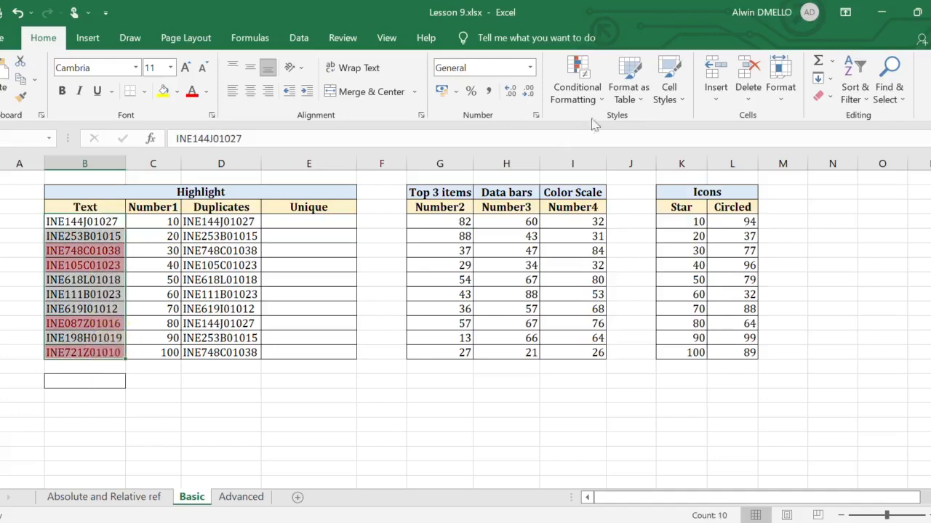
click(577, 89)
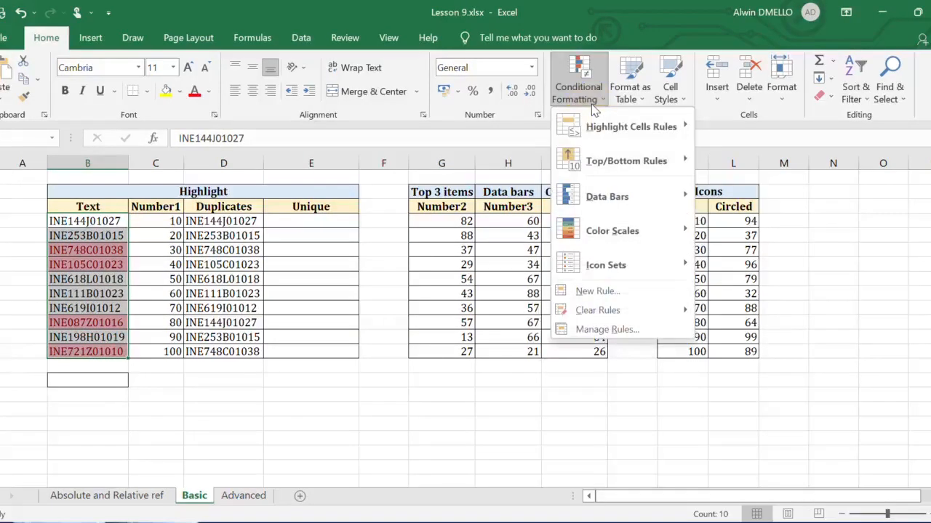
click(620, 331)
click(438, 336)
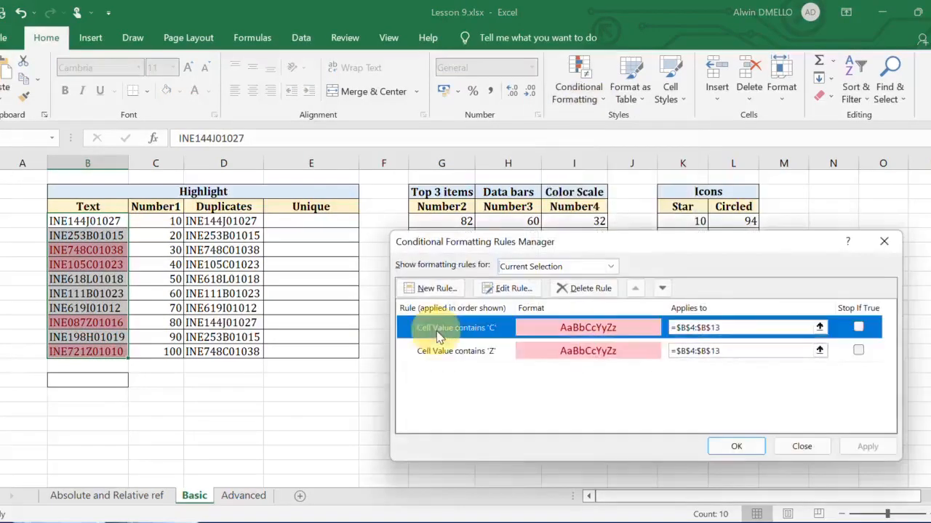
click(448, 353)
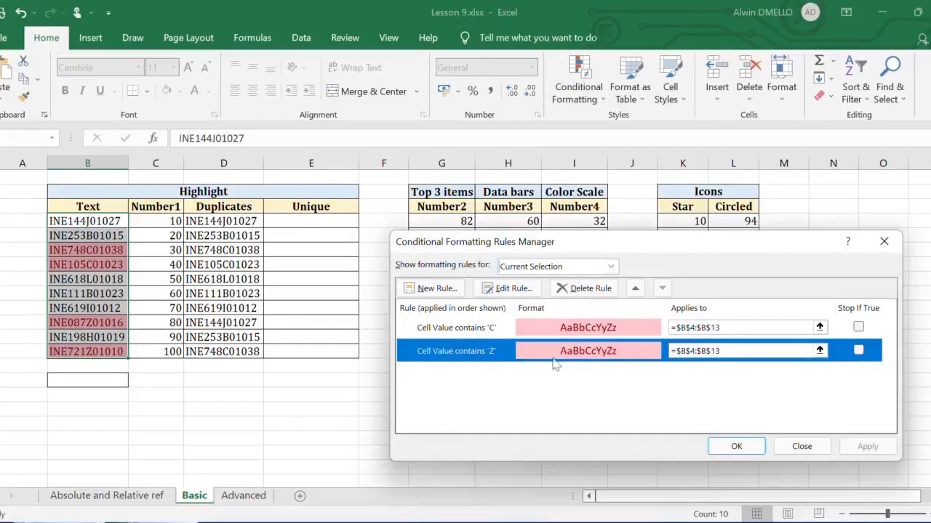
click(607, 289)
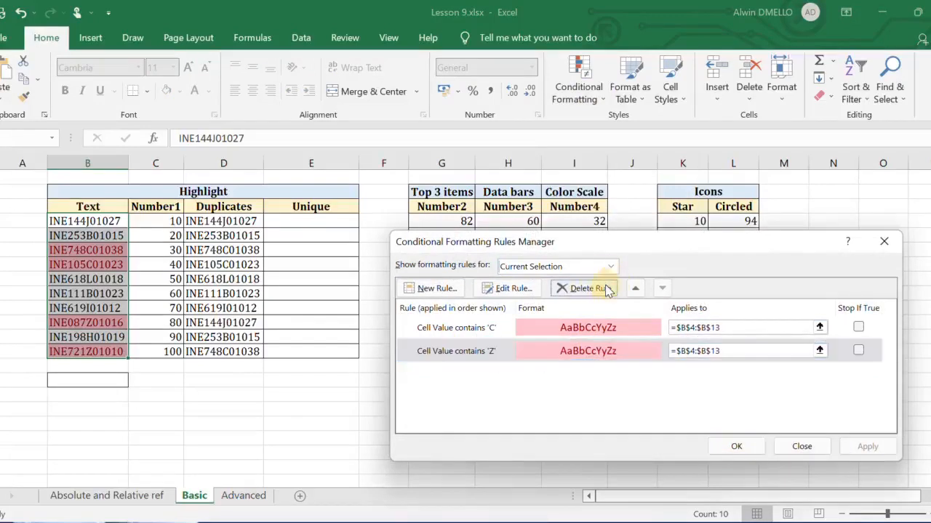
click(865, 450)
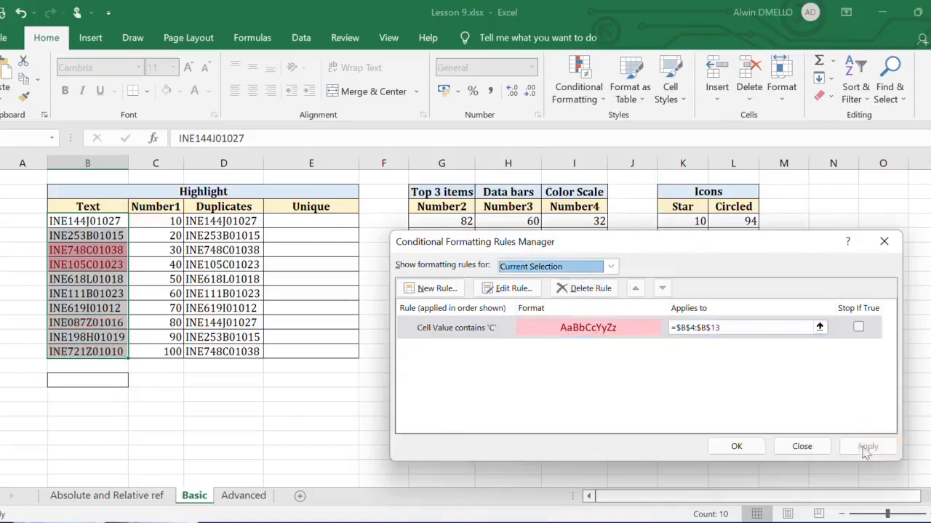
click(737, 448)
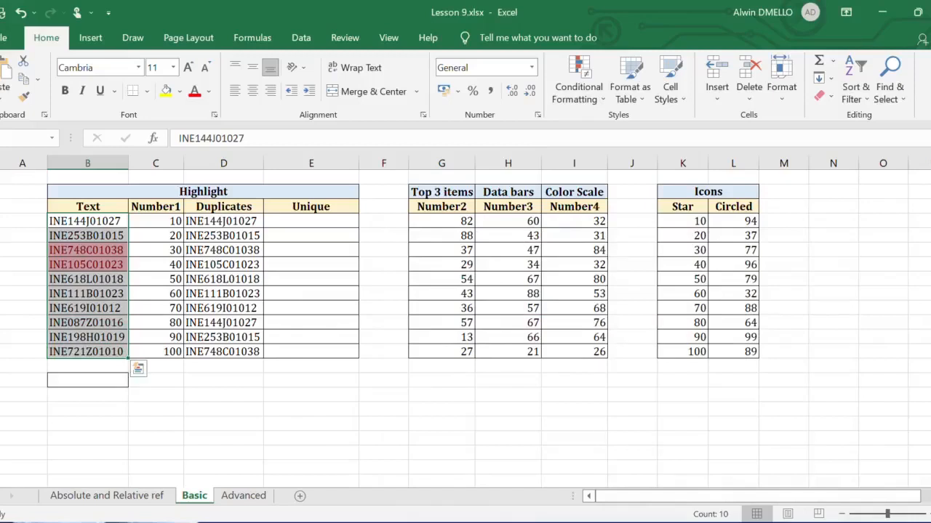
- Edit the Text column's remaining conditional formatting rule so its containing-text criterion refers to cell =$B$15
click(578, 93)
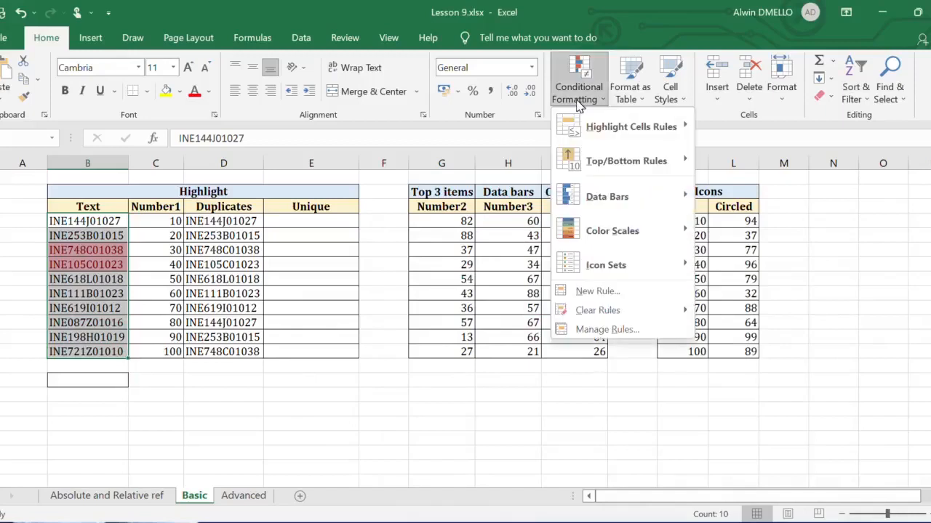
click(628, 332)
click(554, 330)
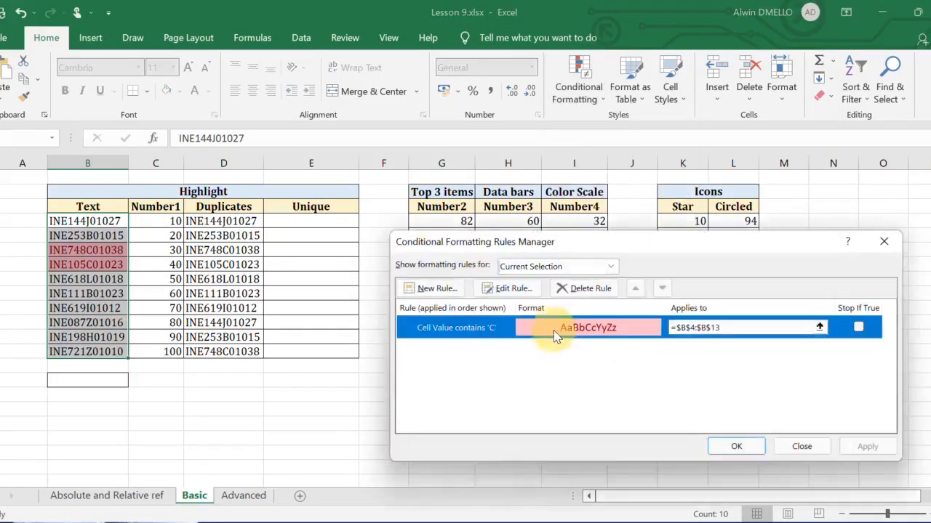
click(509, 289)
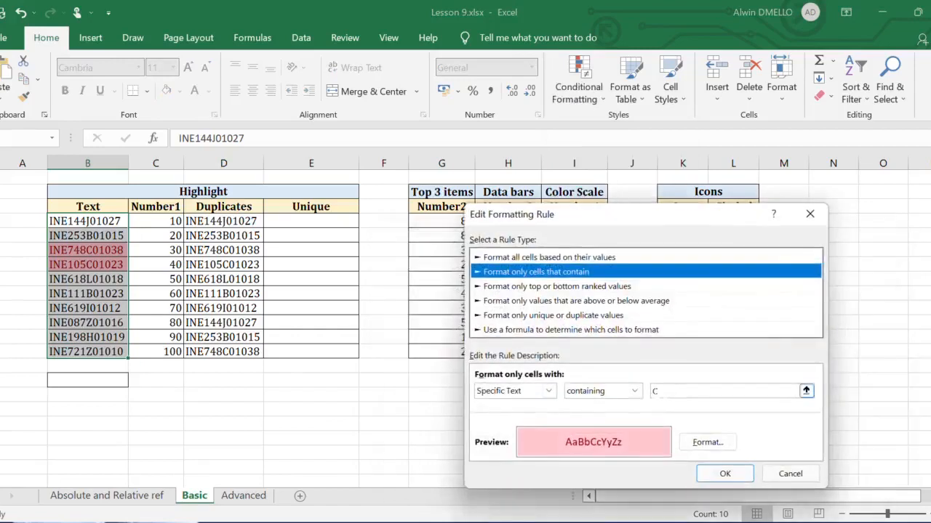
click(88, 381)
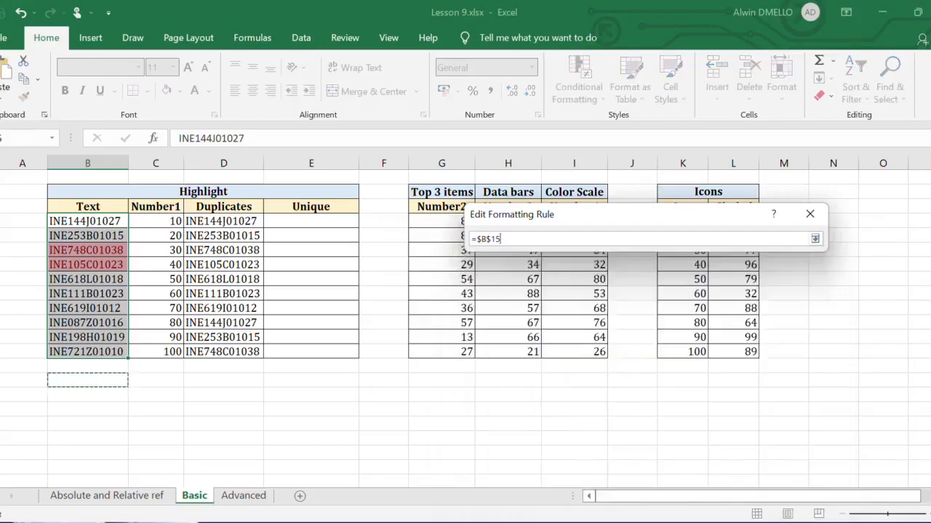
key(Return)
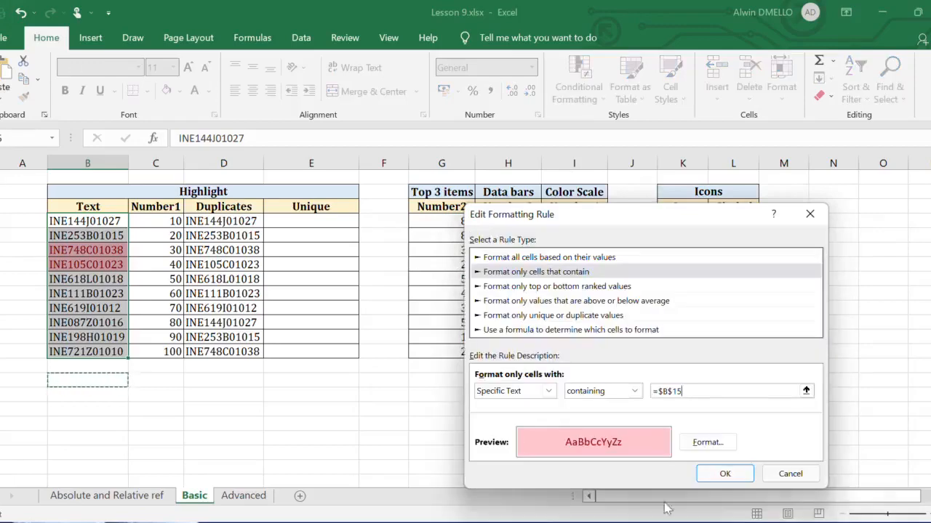
click(725, 474)
click(866, 445)
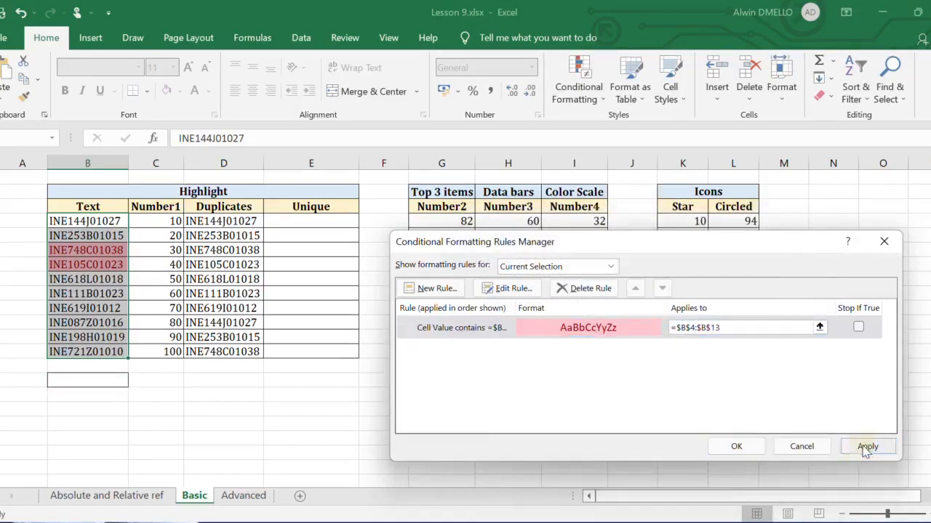
click(735, 446)
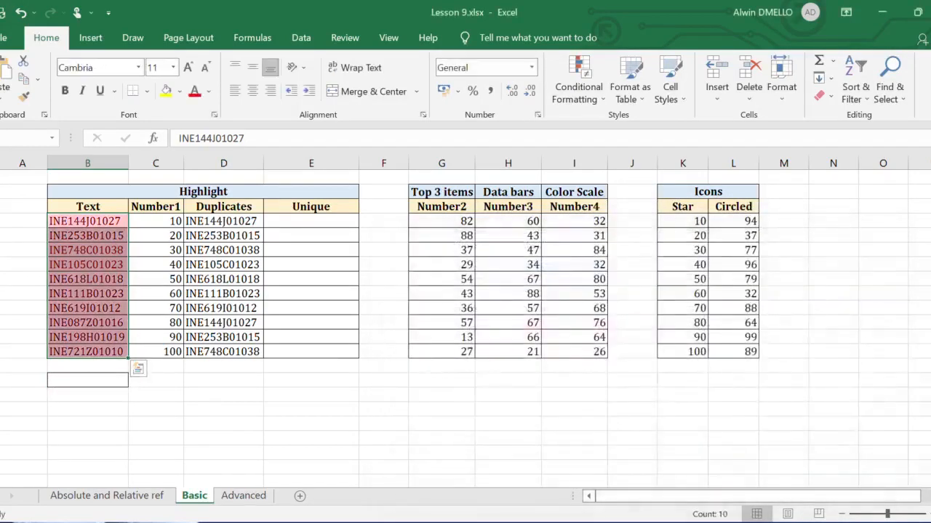
- Test the cell-linked highlight rule by entering Z, C and finally 6 in cell B15
click(103, 379)
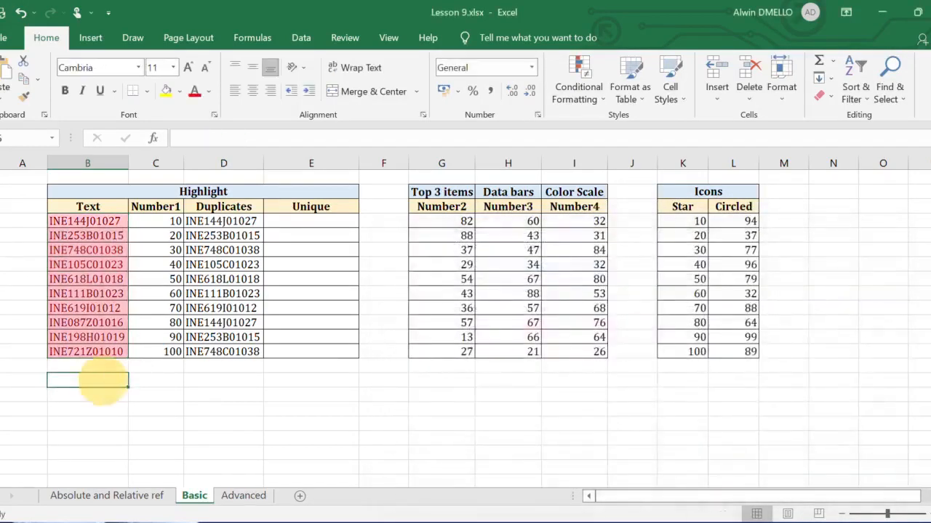
text(Z)
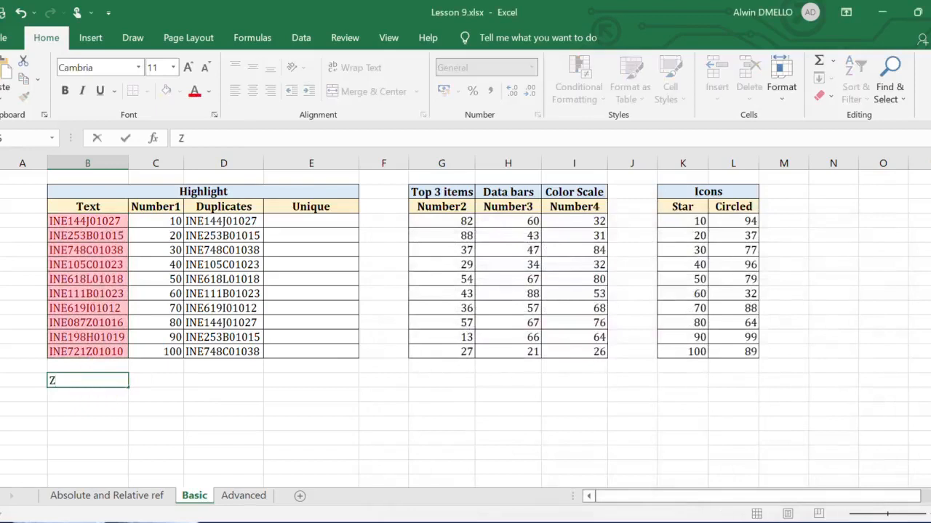
key(Return)
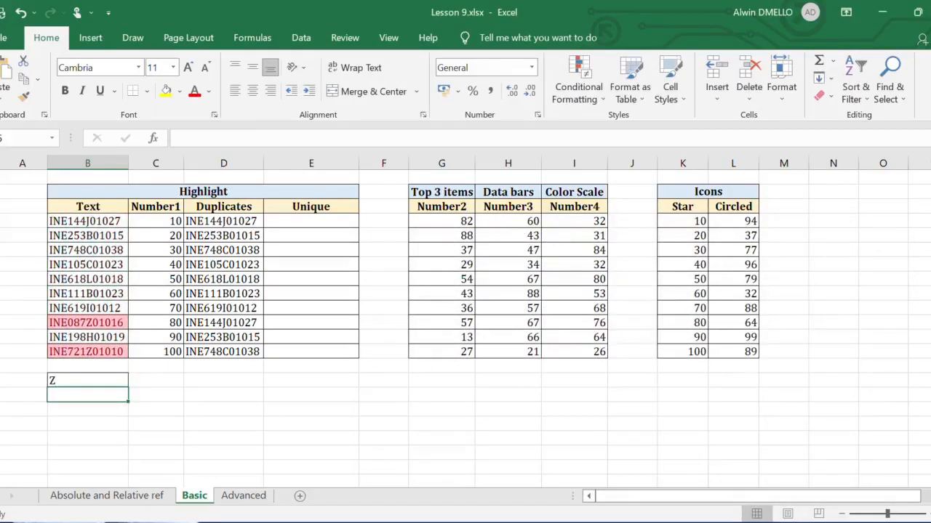
click(99, 381)
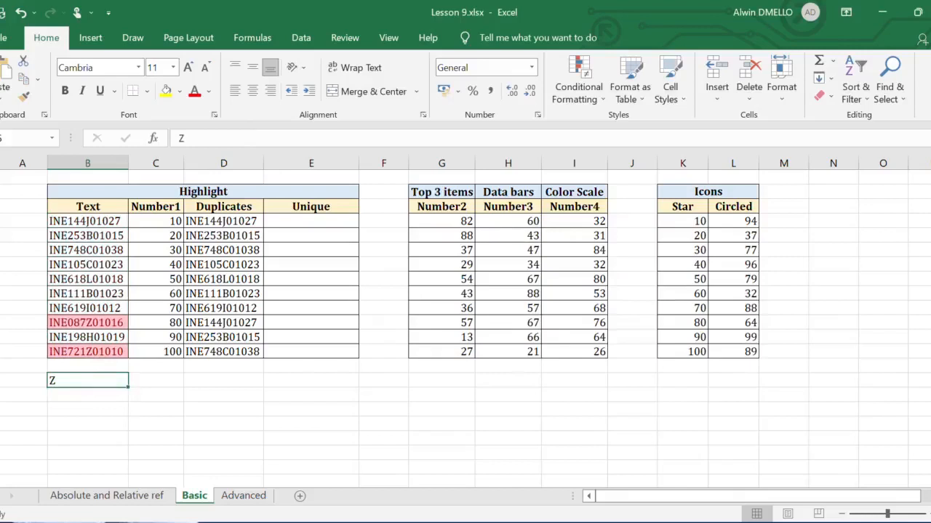
text(C)
key(Return)
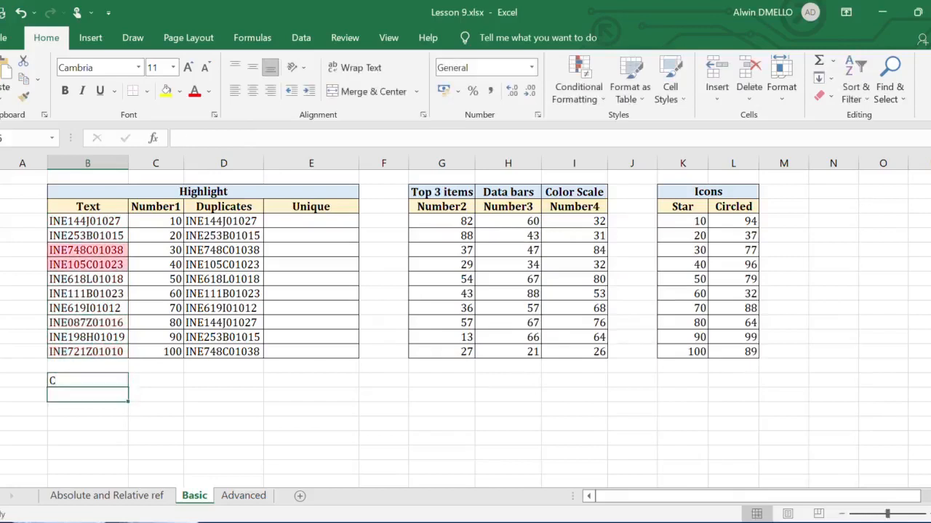
click(106, 379)
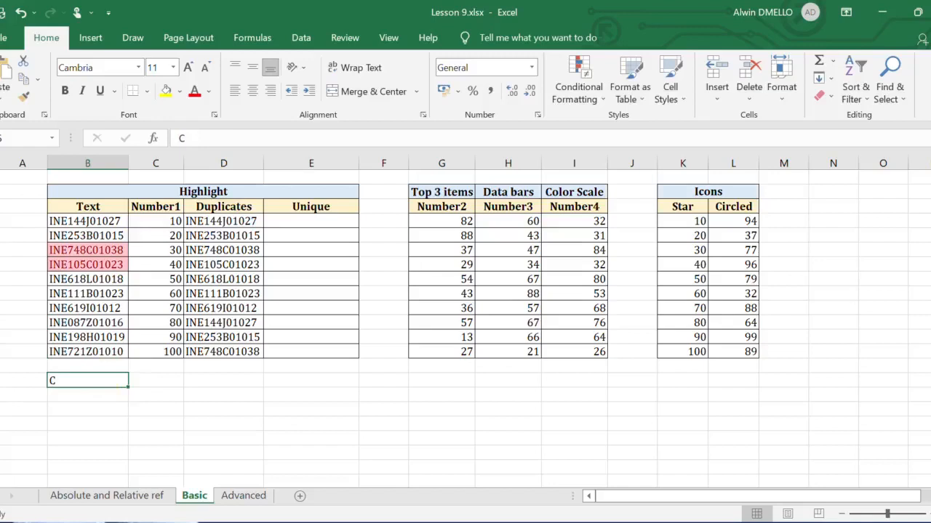
text(6)
key(Return)
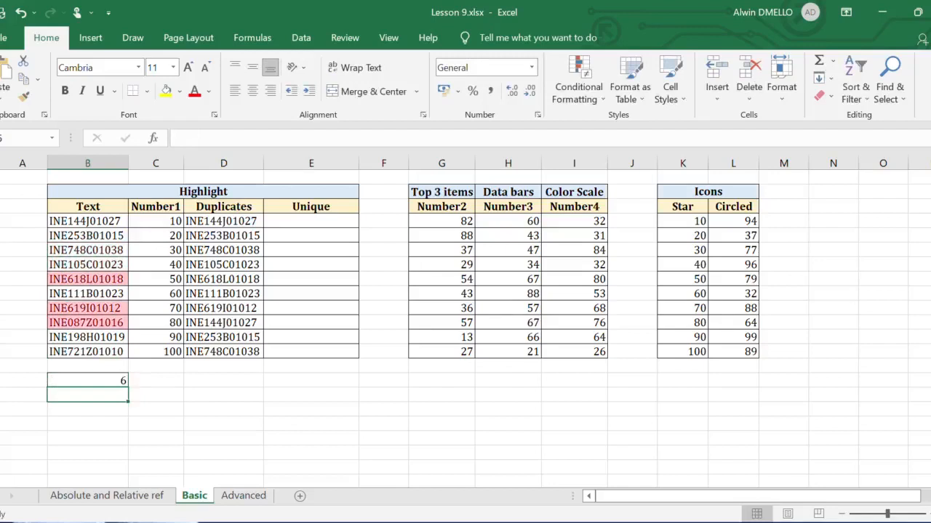
- Highlight Number1 column values between 25 and 75 using Yellow Fill with Dark Yellow Text
drag(156, 221, 156, 352)
click(579, 93)
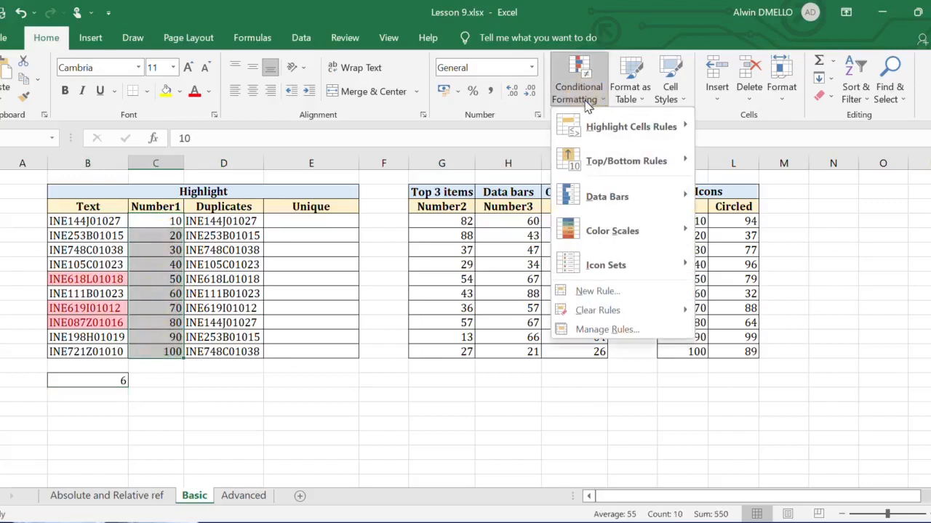
mouse_move(676, 131)
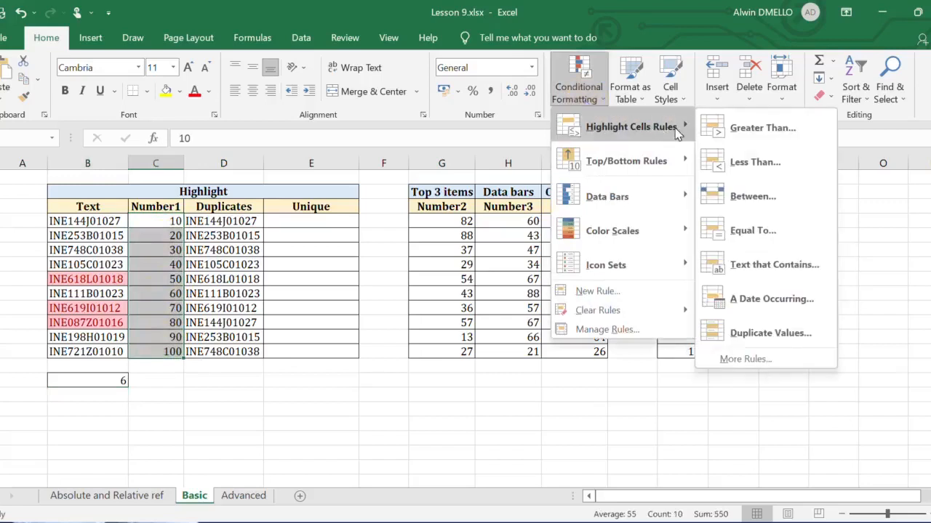
click(752, 196)
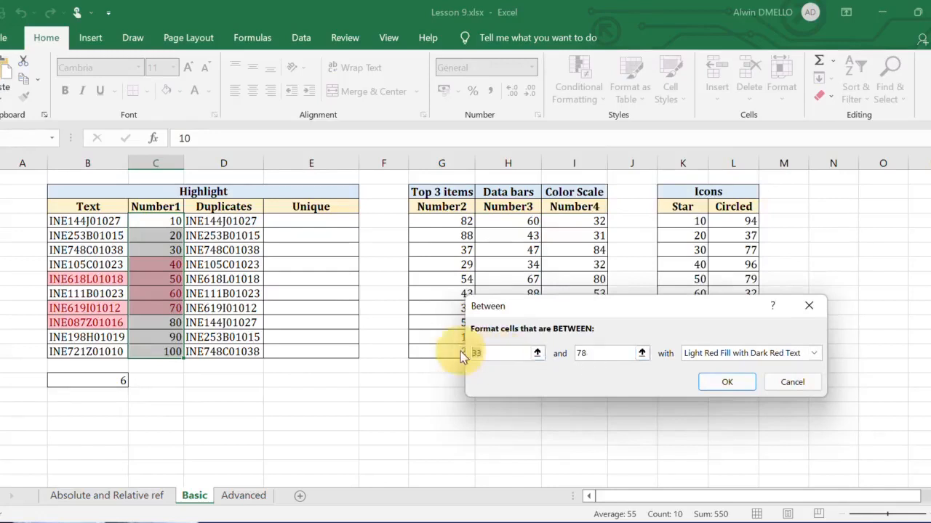
text(25)
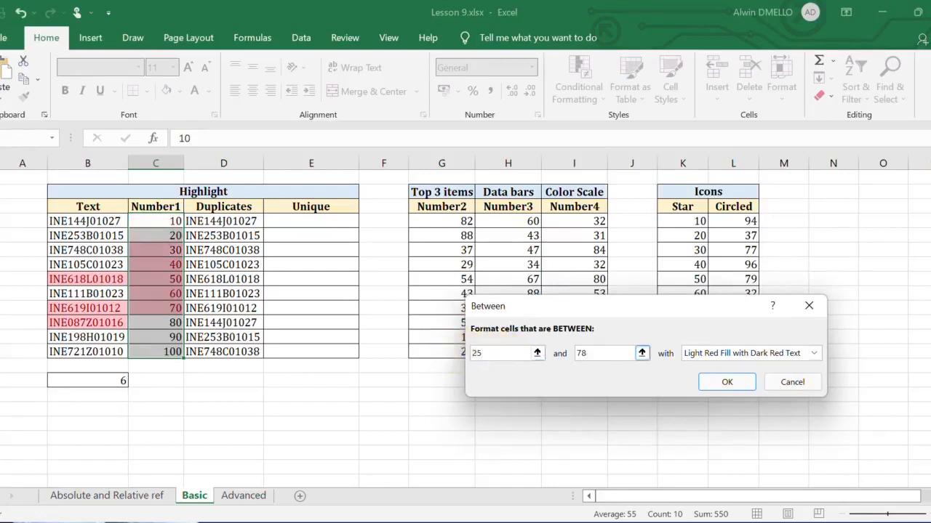
text(75)
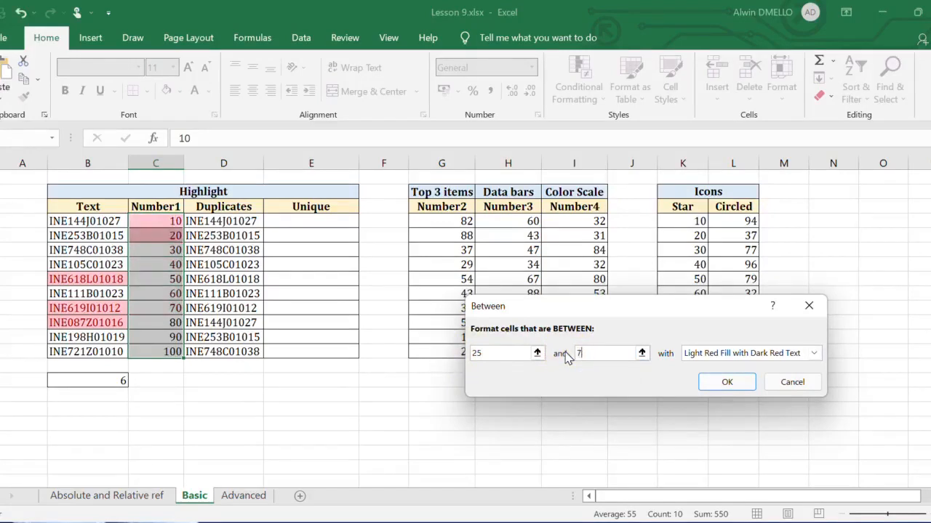
click(814, 353)
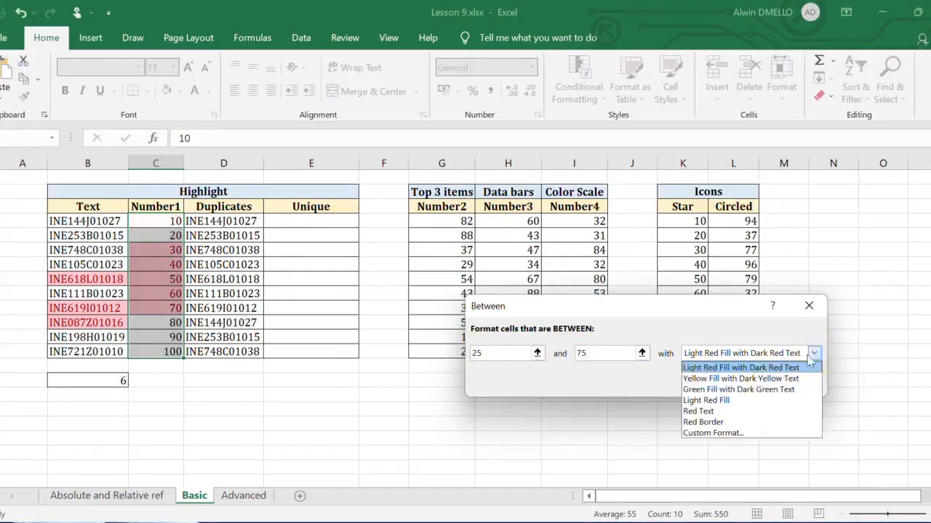
click(742, 378)
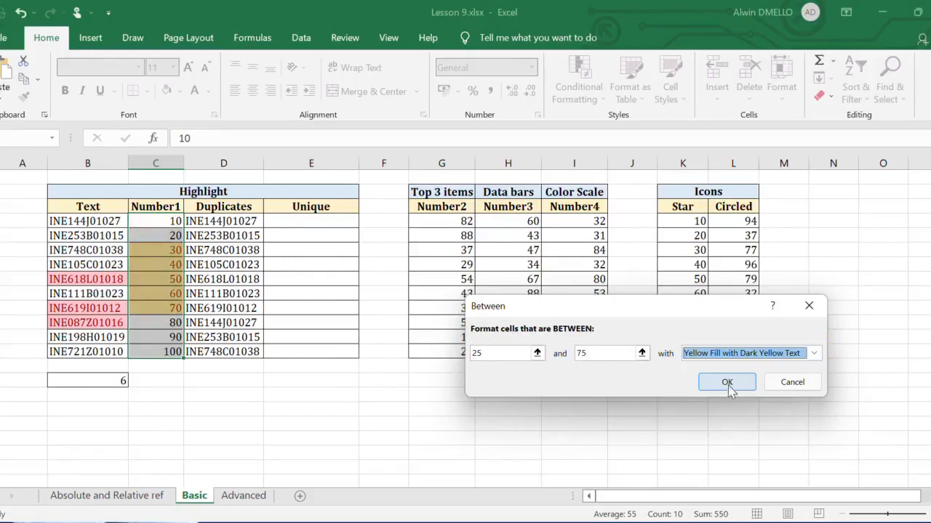
click(726, 382)
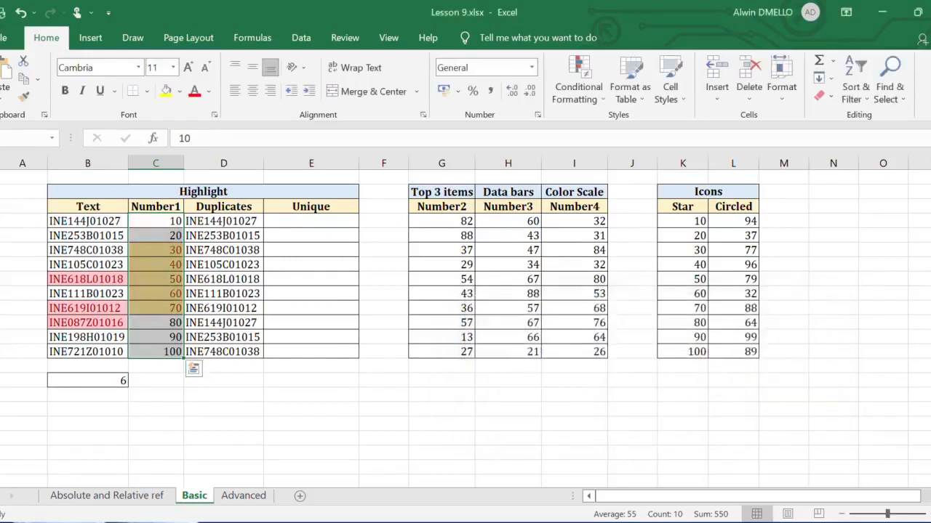
- Highlight duplicate values in the Duplicates column using Green Fill with Dark Green Text, and check the highlighted and unhighlighted cells
click(223, 265)
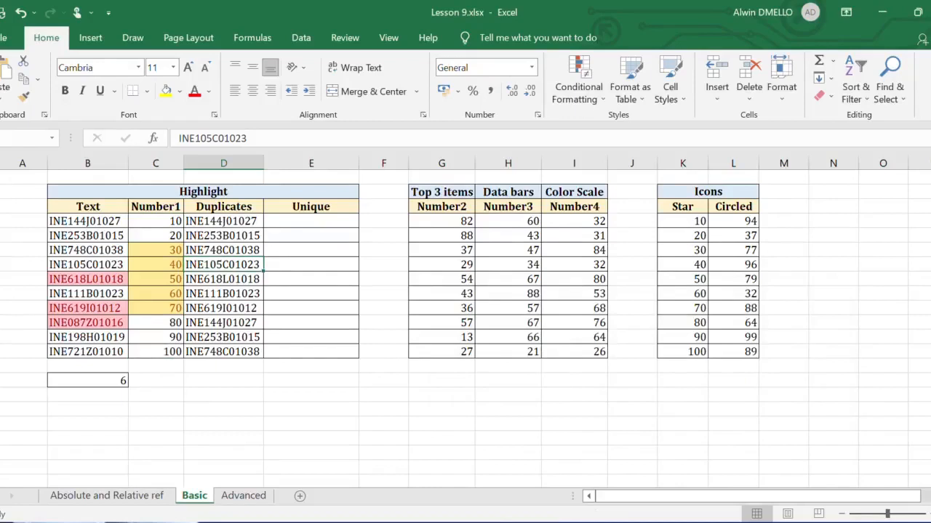
drag(223, 221, 232, 357)
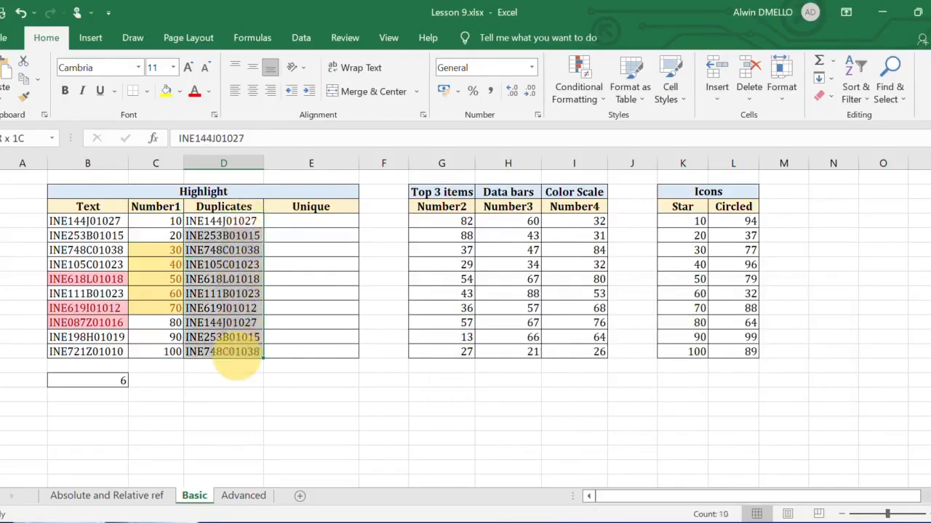
click(579, 91)
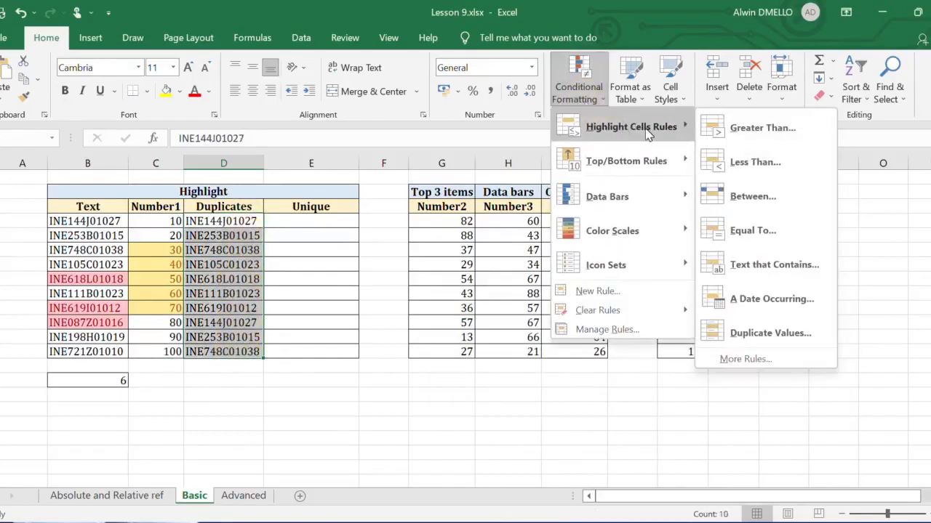
click(742, 333)
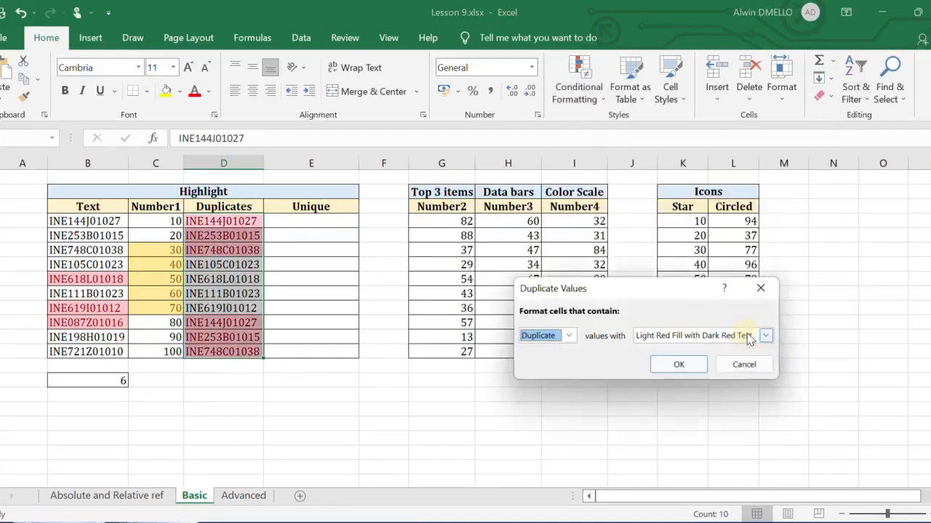
click(766, 335)
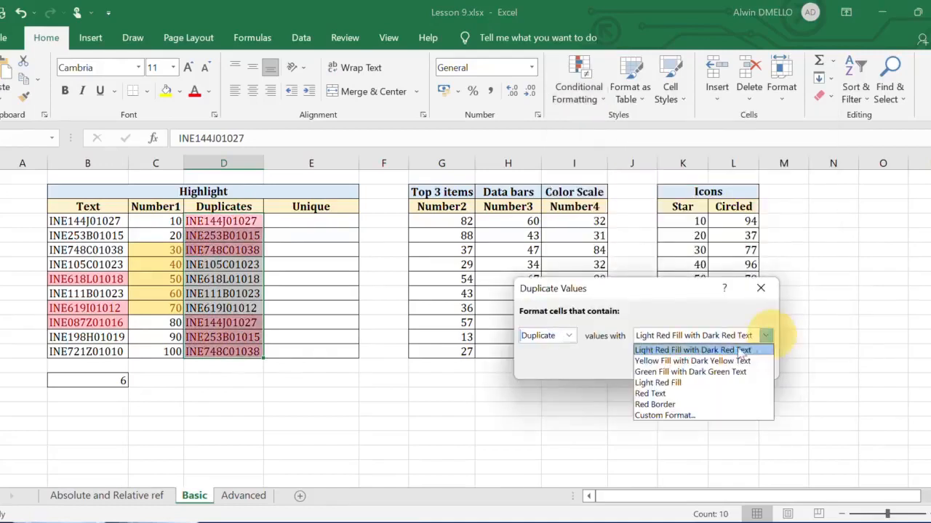
click(690, 374)
click(687, 369)
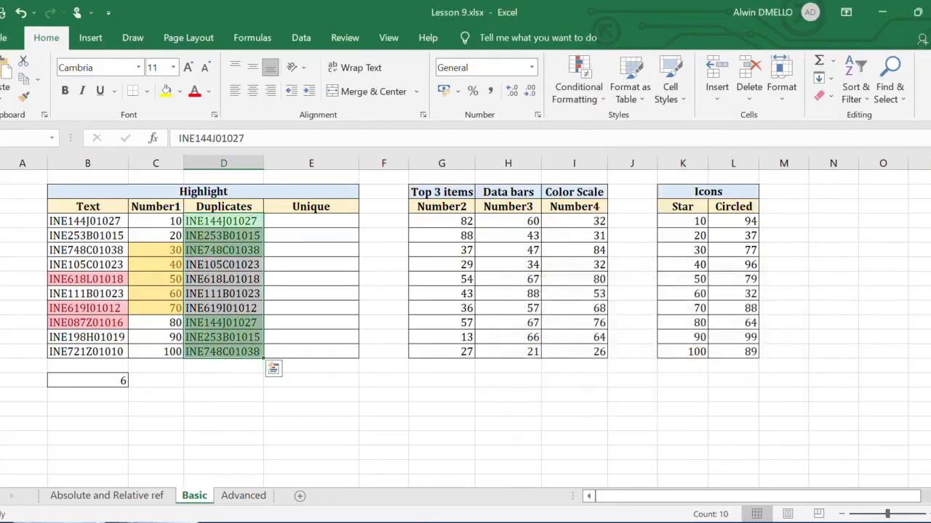
click(332, 266)
drag(222, 265, 222, 309)
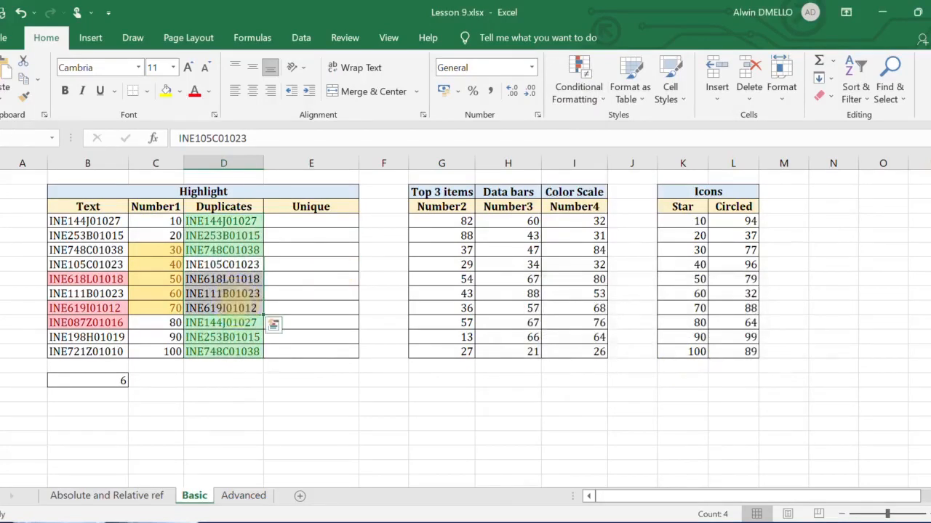
click(240, 221)
drag(239, 221, 243, 250)
drag(222, 323, 243, 351)
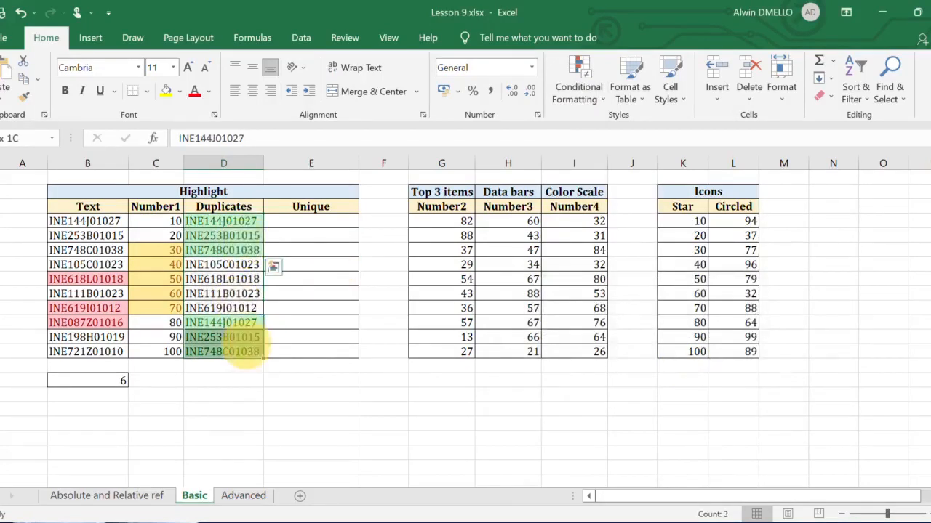
- Copy the ten entries in the Duplicates column, D4:D13
click(227, 221)
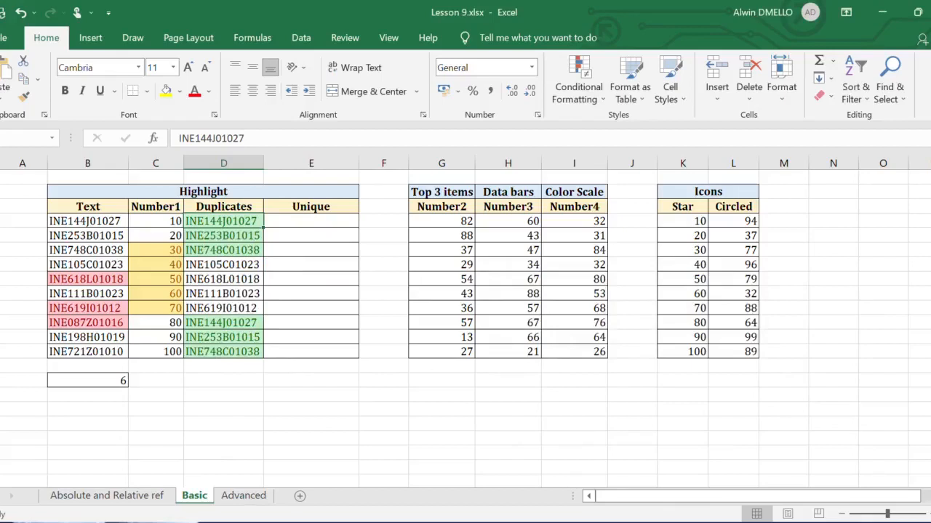
drag(226, 221, 244, 352)
key(ctrl+c)
click(308, 222)
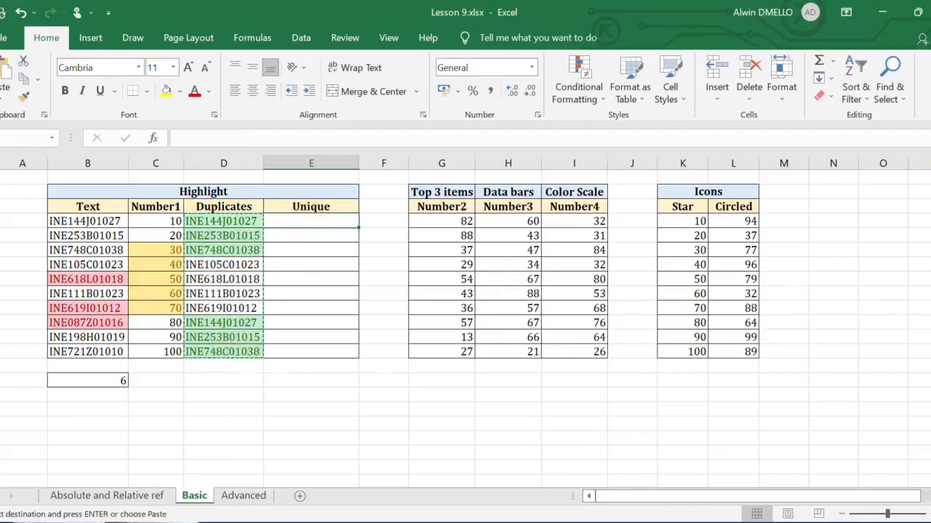
key(ctrl+v)
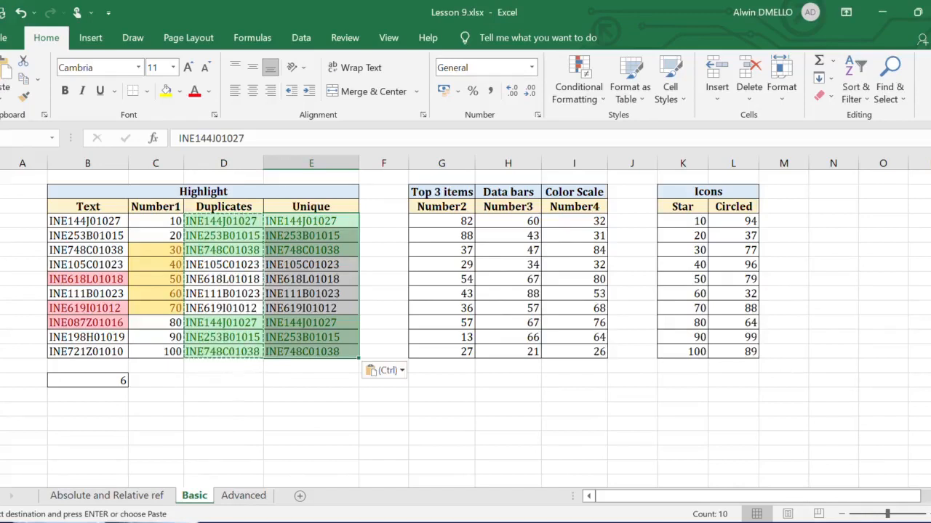
key(ctrl+z)
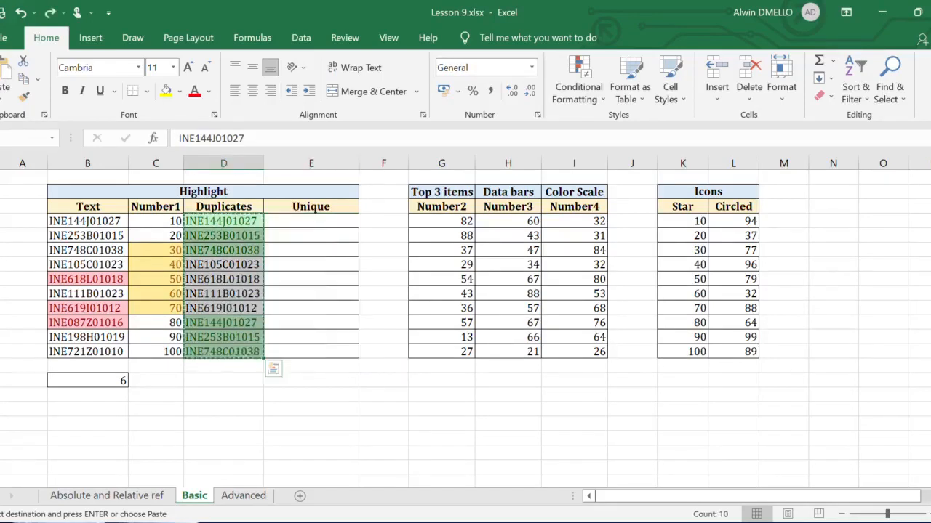
- Paste the copied entries as values only into the Unique column starting at cell E4, and clear the copy selection
right_click(319, 225)
click(379, 227)
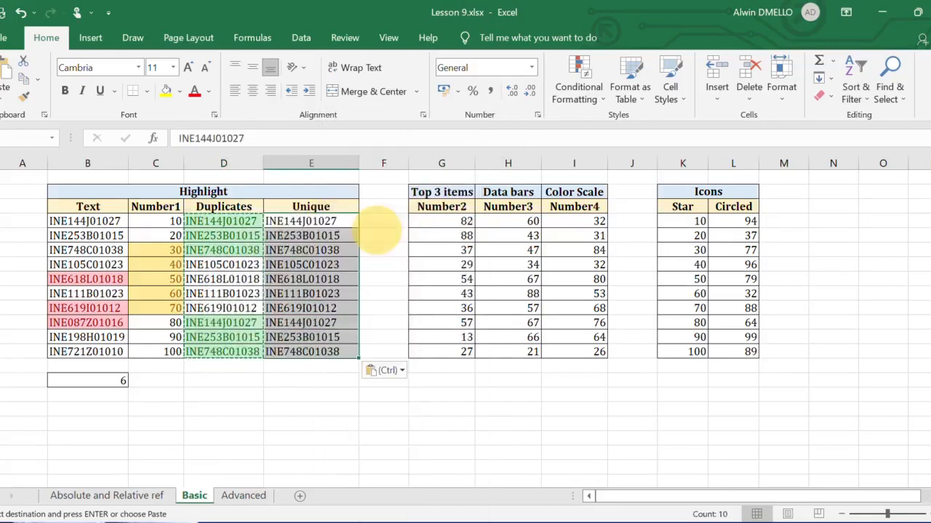
key(Escape)
click(343, 228)
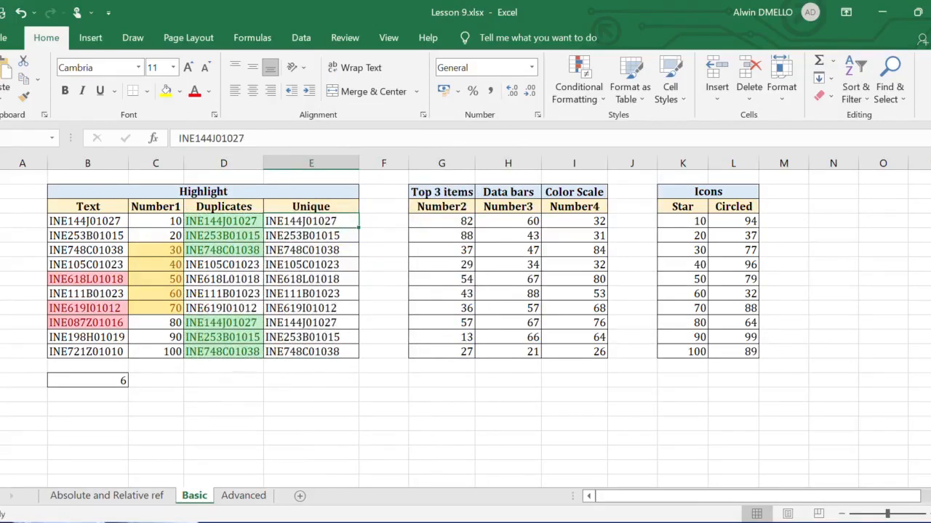
- Highlight unique values in the Unique column cells E4:E13 using Light Red Fill with Dark Red Text
drag(343, 228, 319, 352)
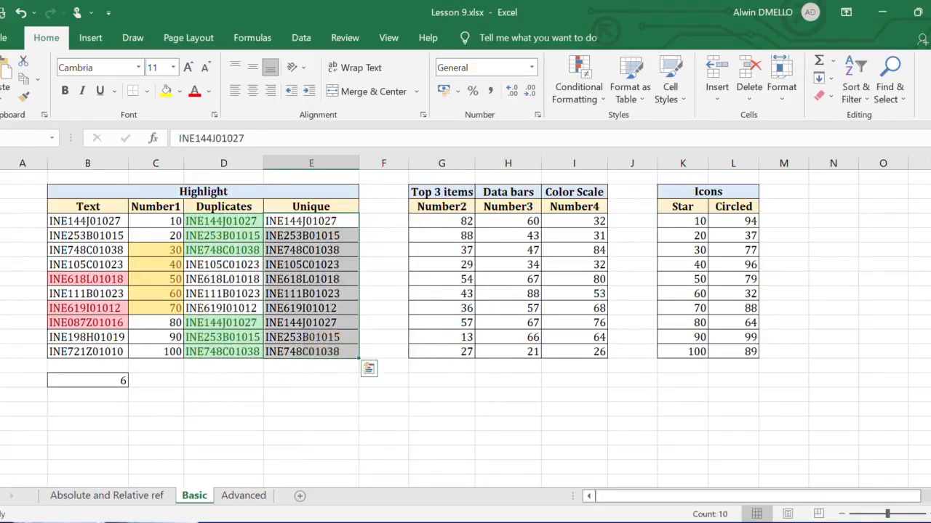
click(578, 93)
mouse_move(658, 131)
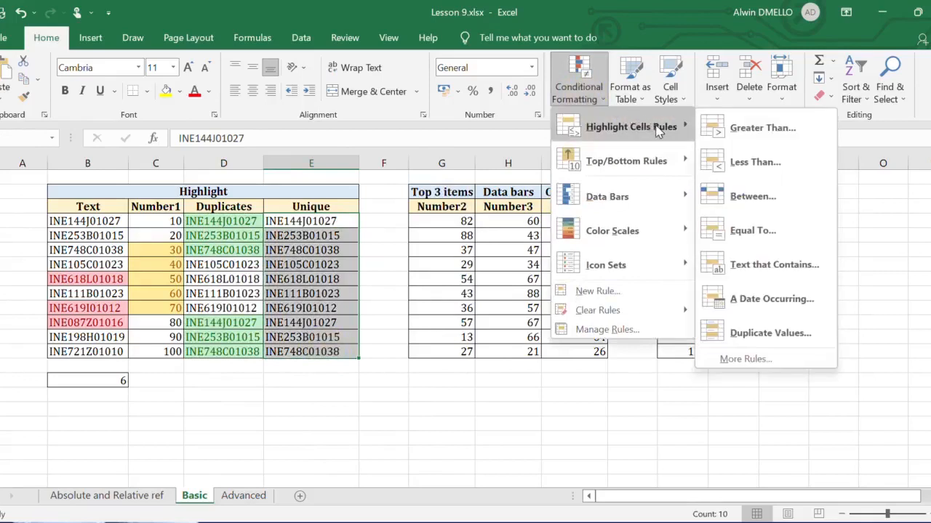
click(777, 334)
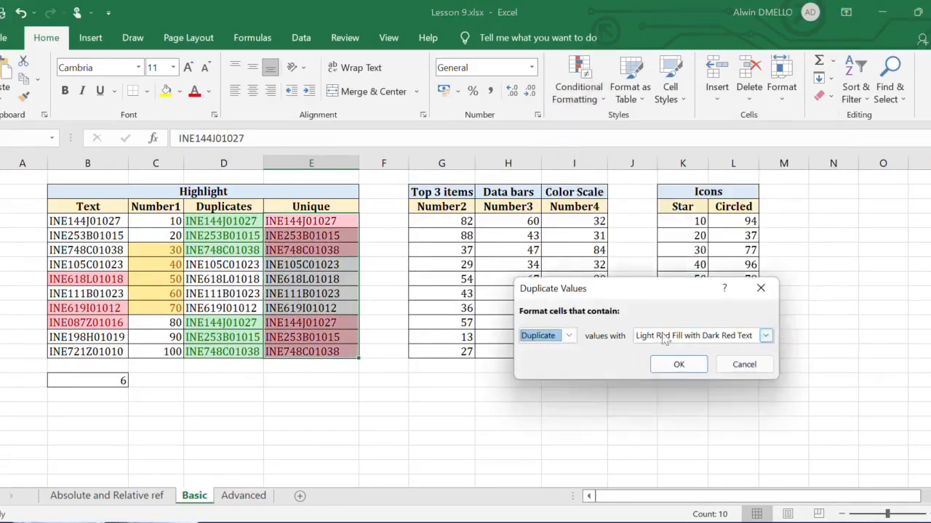
click(568, 335)
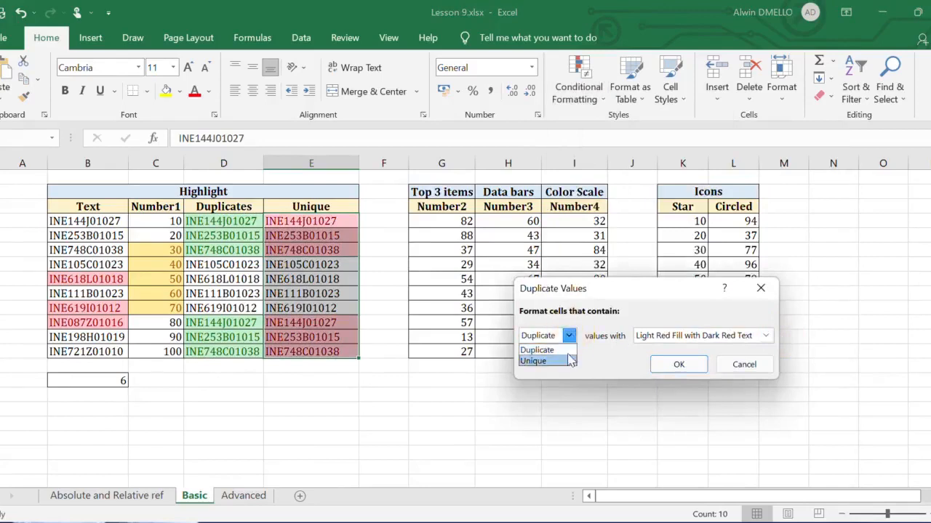
click(570, 361)
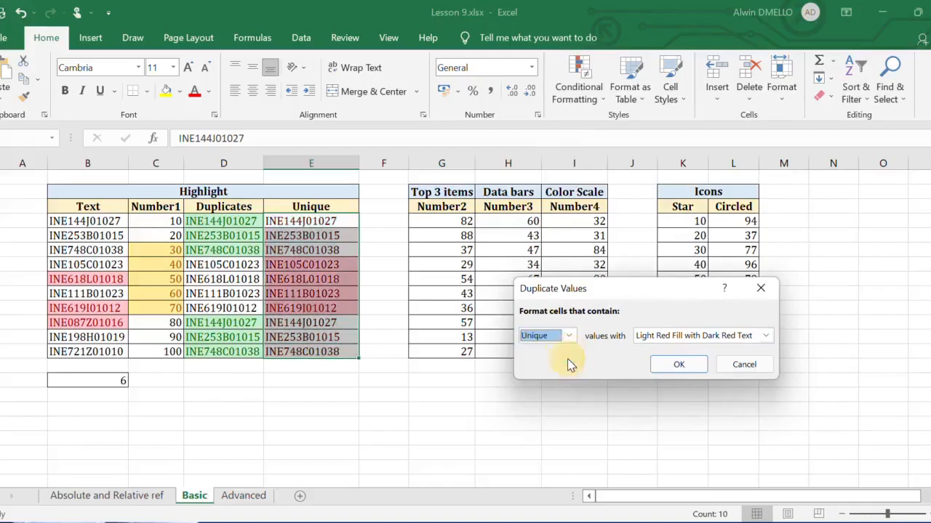
click(678, 365)
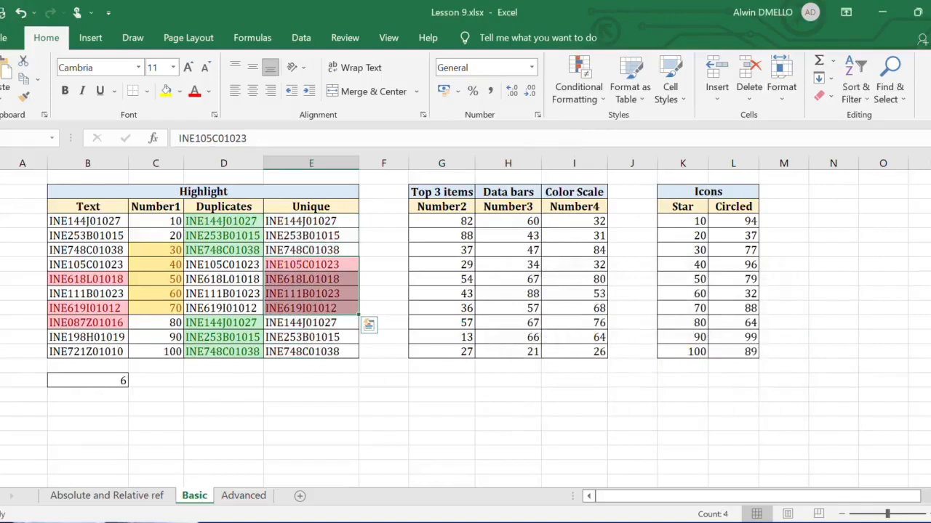
- Highlight the top 3 items in the Number2 column using Light Red Fill with Dark Red Text
drag(451, 221, 458, 352)
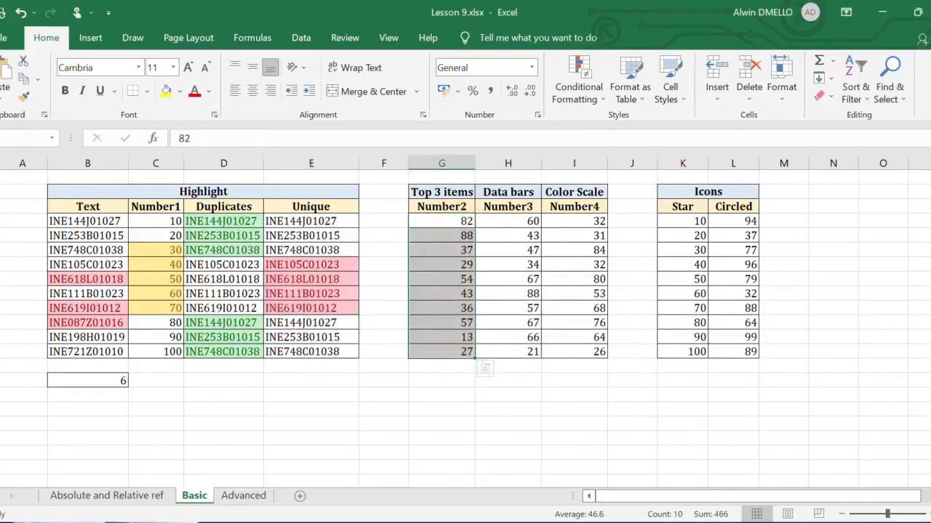
click(598, 96)
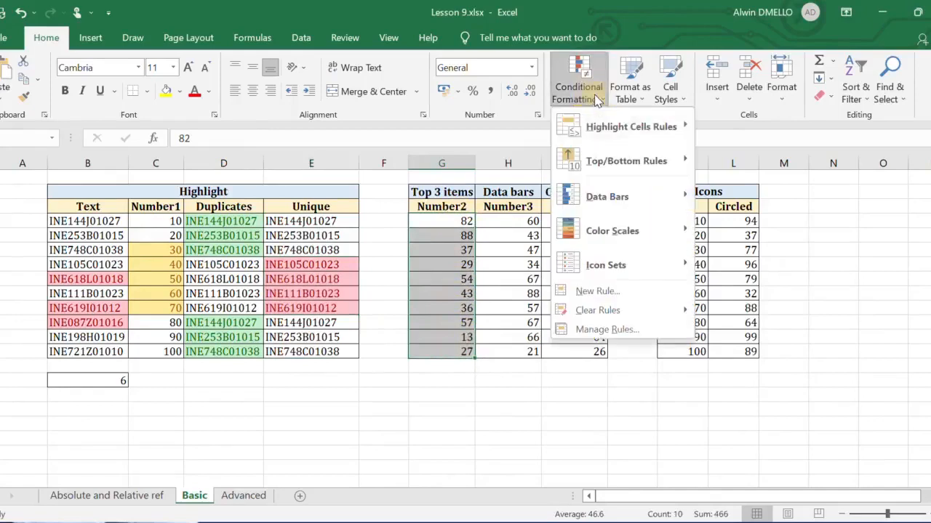
mouse_move(640, 161)
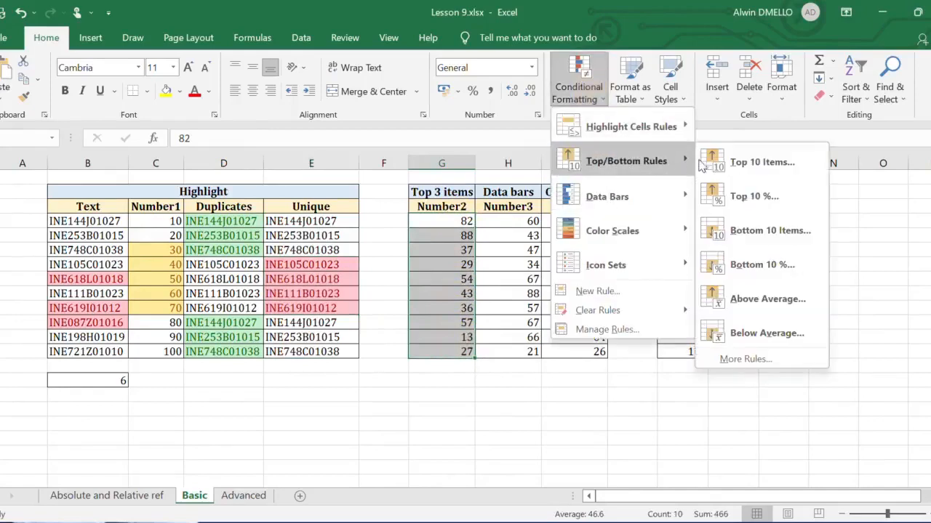
click(763, 161)
double_click(554, 336)
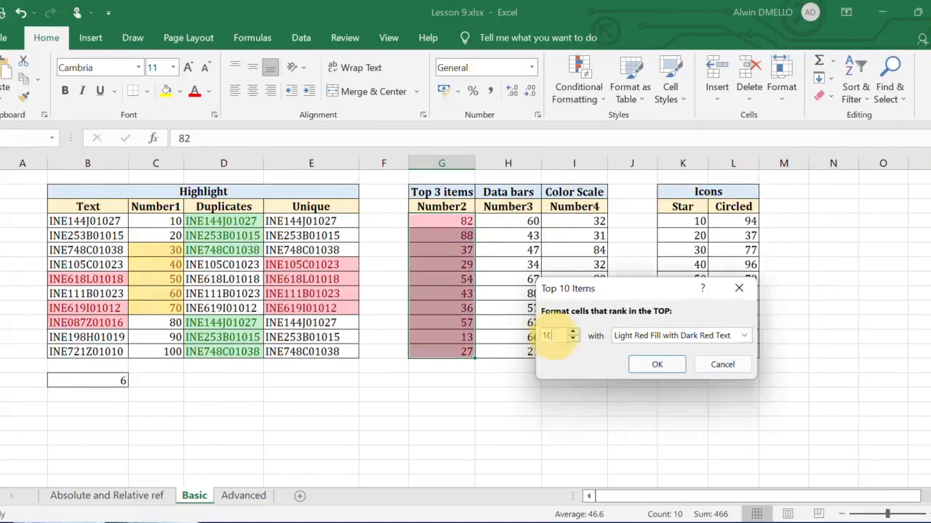
text(3)
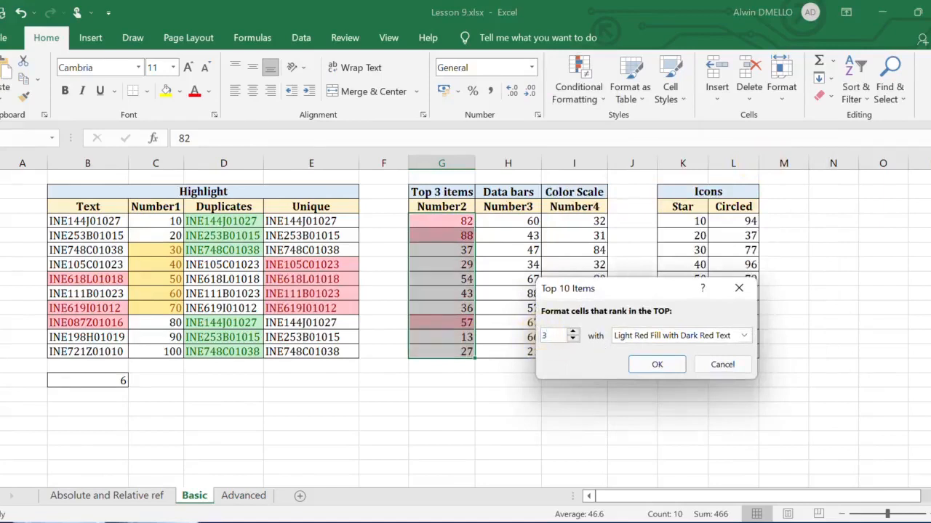
click(657, 364)
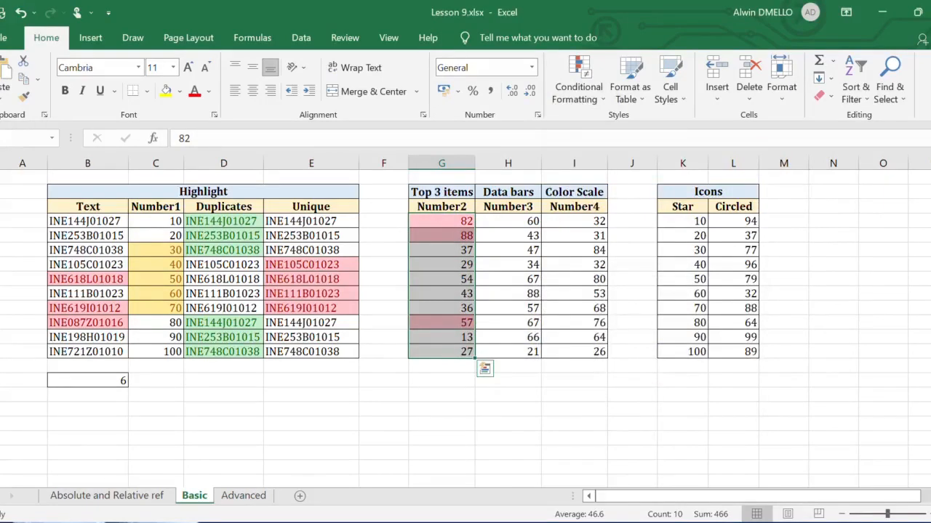
- Apply light blue gradient-fill data bars to the Number3 values in H4:H13
key(Right)
key(ctrl+shift+Down)
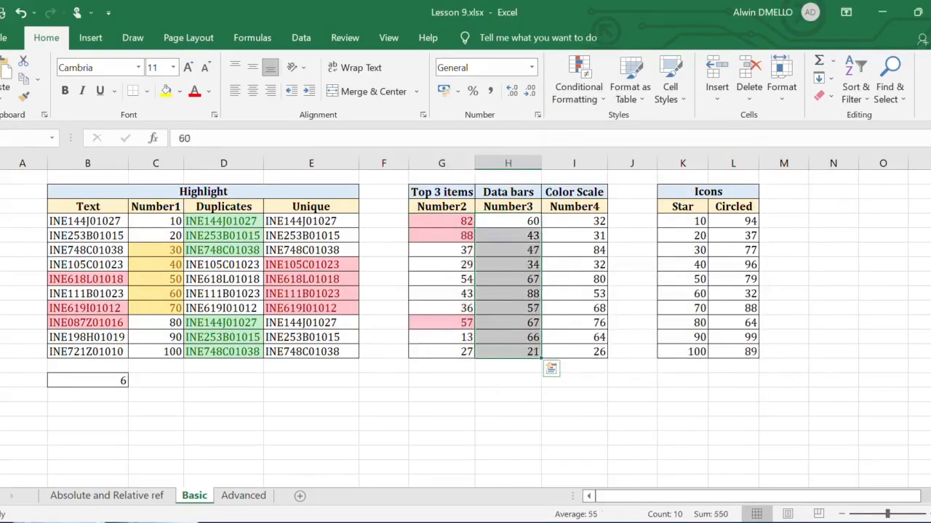
click(578, 84)
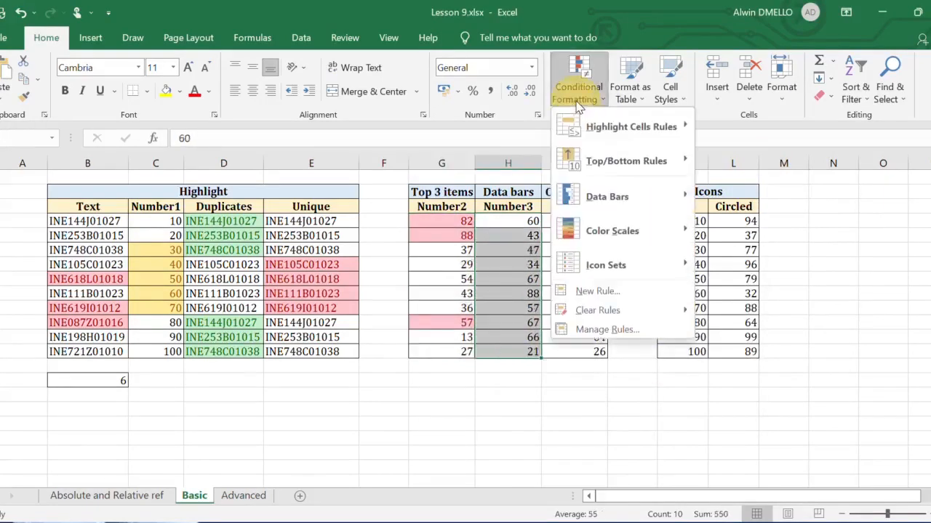
mouse_move(647, 195)
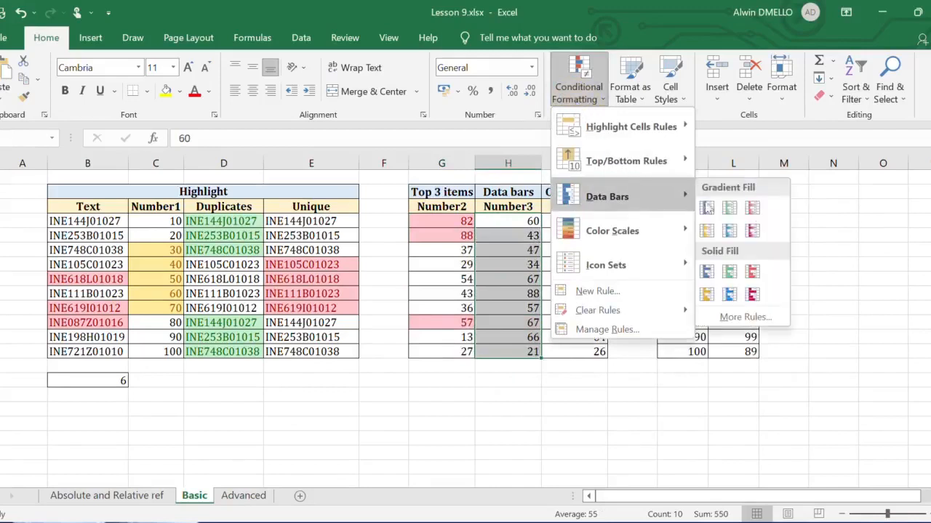
click(730, 232)
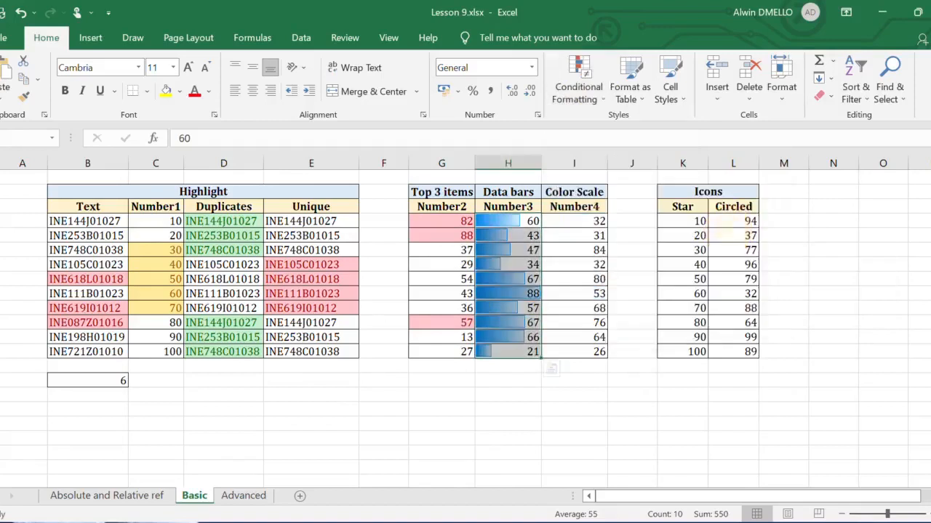
- Apply the Green-Yellow-Red color scale to the Number4 values in I4:I13
click(573, 309)
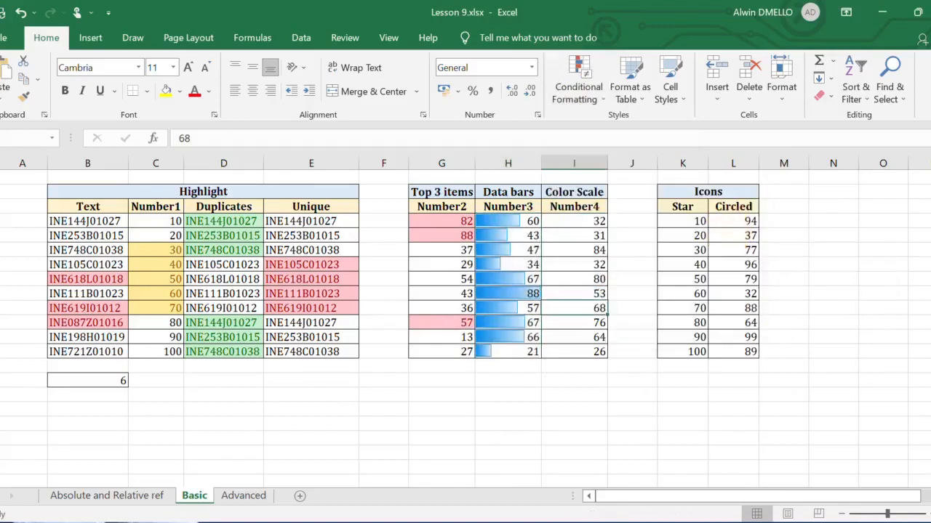
drag(582, 221, 595, 352)
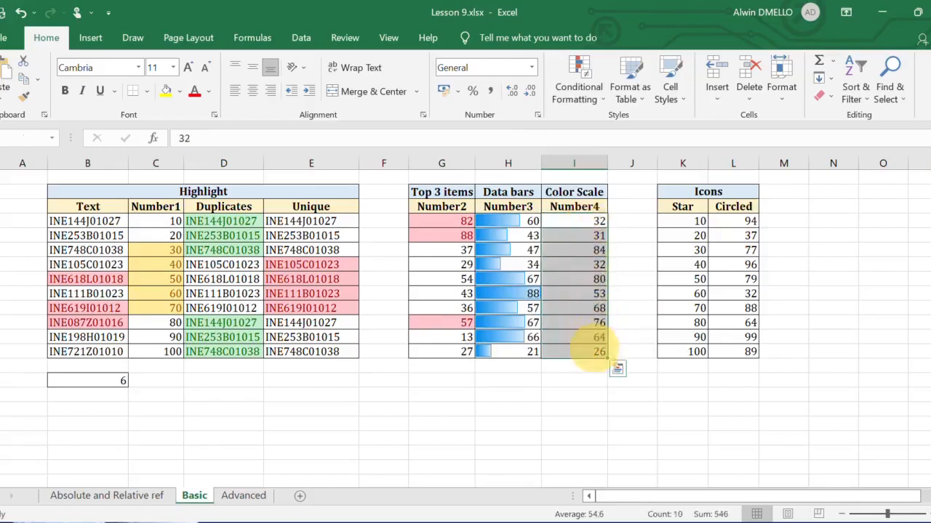
click(594, 102)
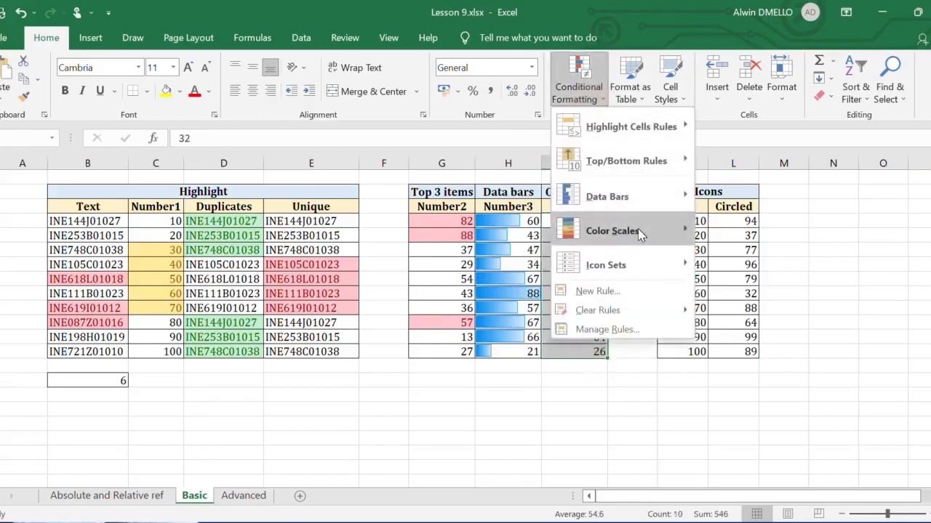
mouse_move(640, 233)
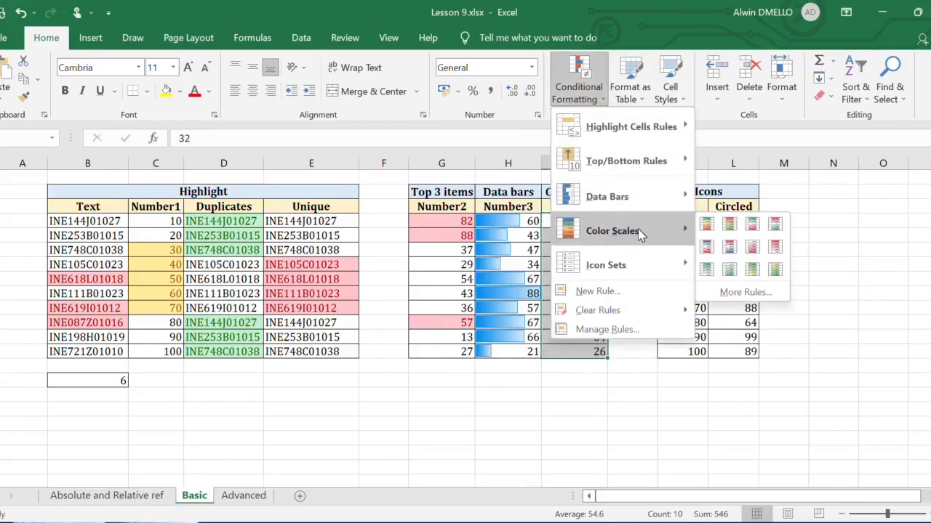
click(706, 224)
click(631, 279)
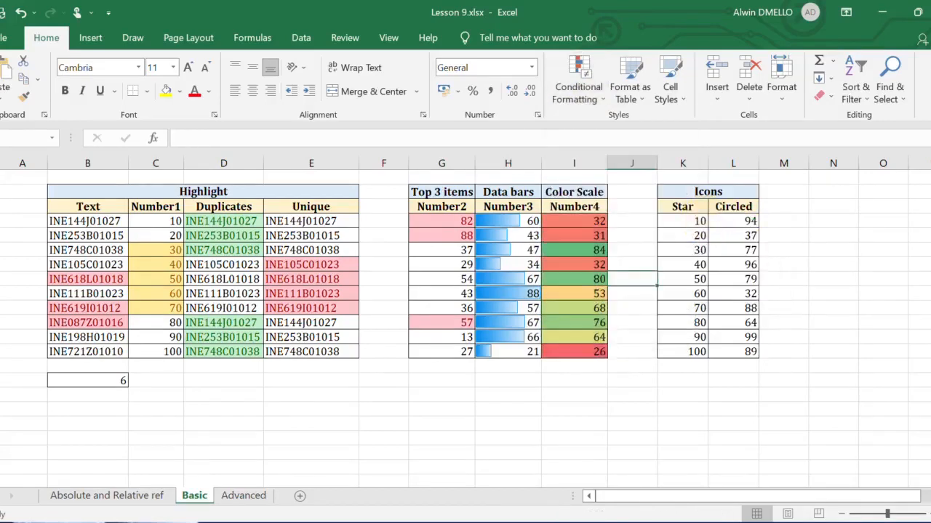
- Review the Number4 column's graded color scale rule, checking its minimum, midpoint and maximum settings and colors
drag(574, 221, 585, 354)
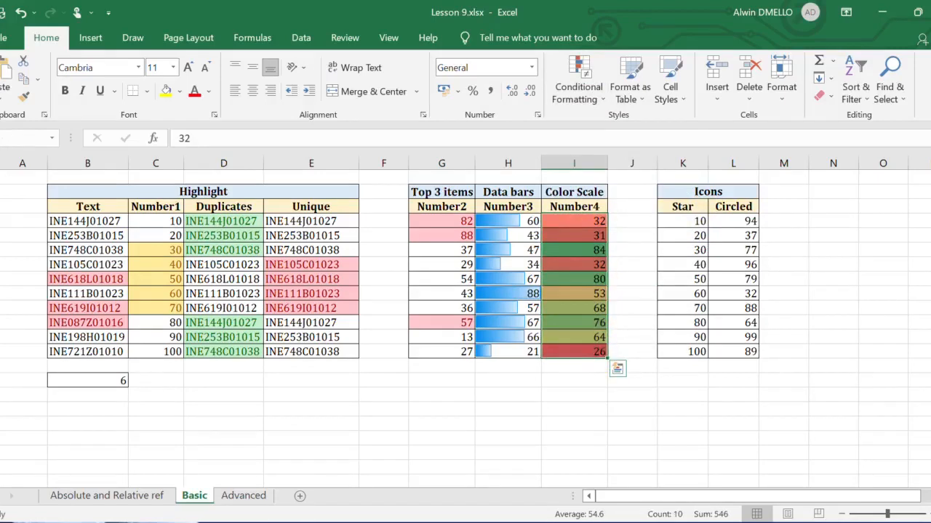
click(587, 105)
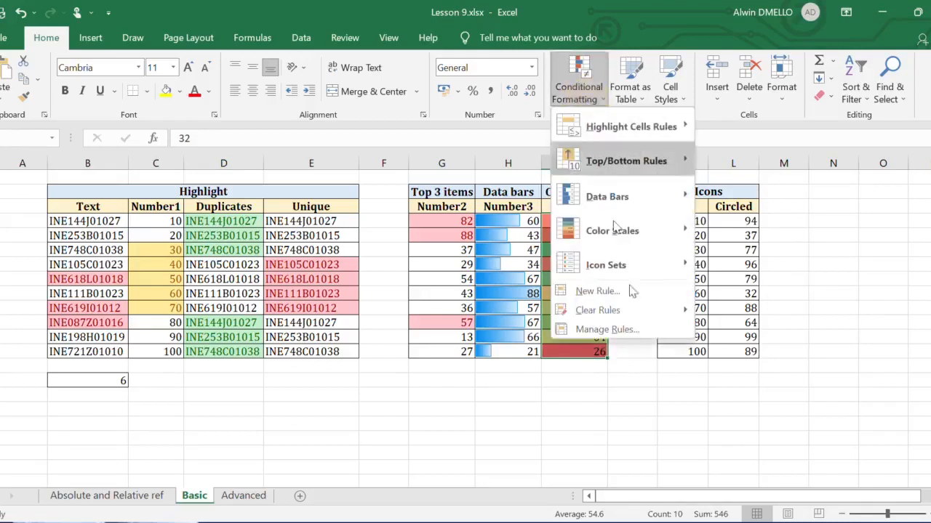
click(634, 330)
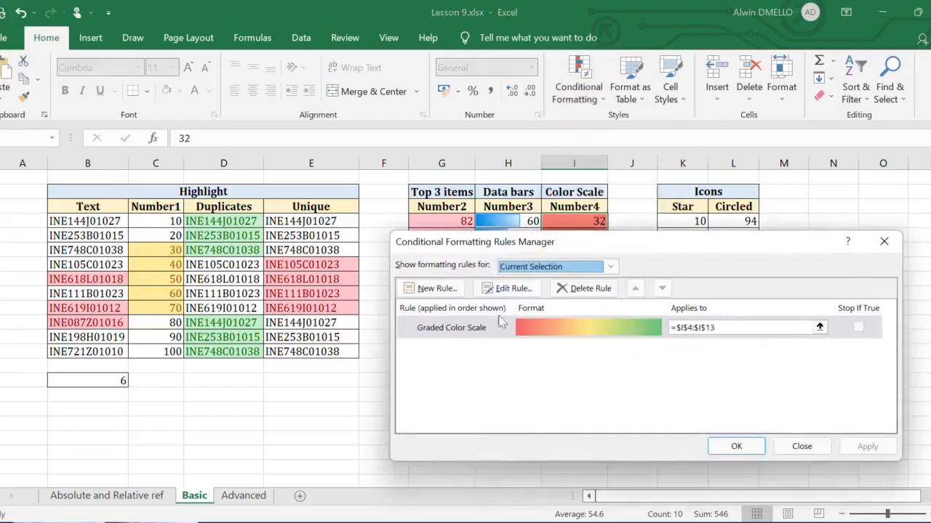
click(519, 327)
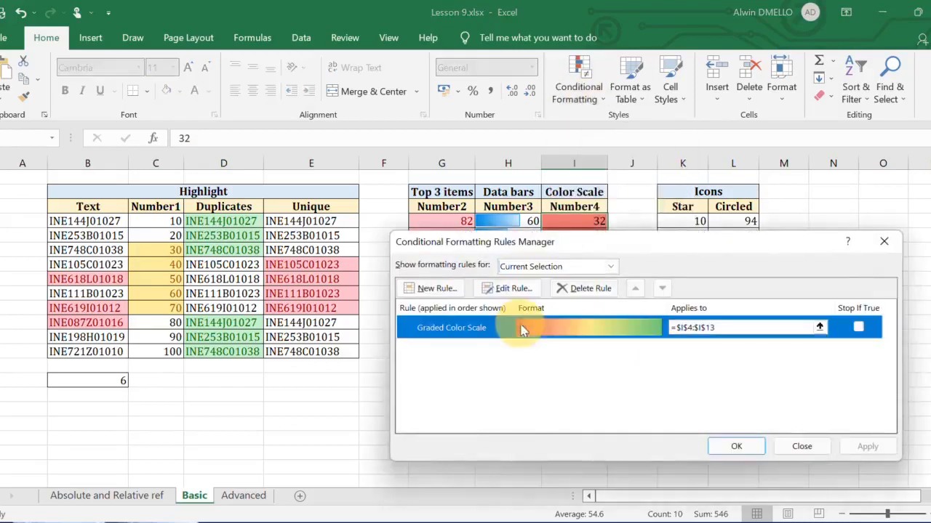
click(509, 288)
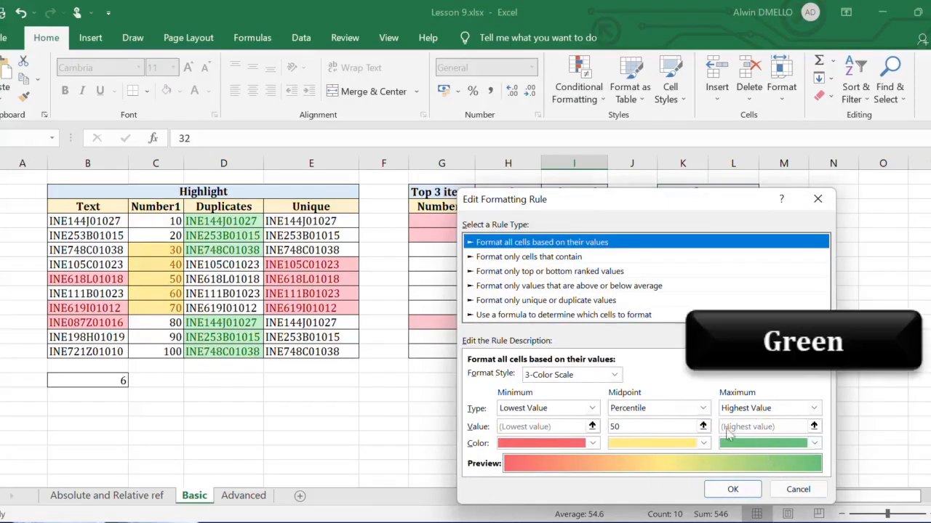
click(735, 491)
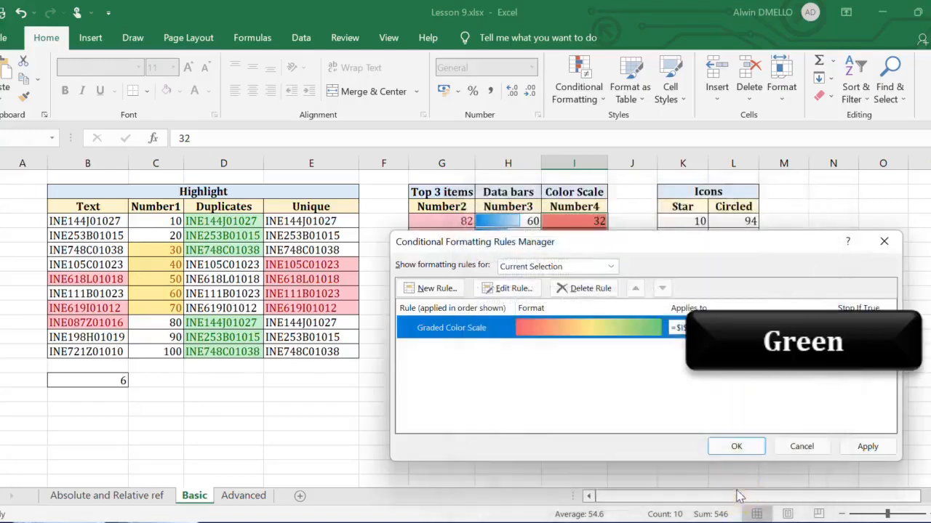
click(866, 447)
click(760, 447)
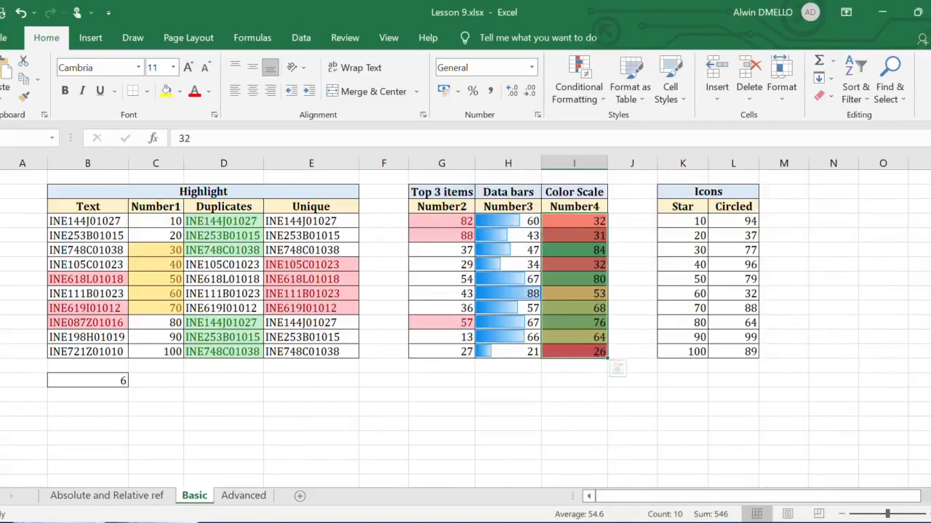
- Sort the Number4 values in I4:I13 from smallest to largest, continuing with the current selection only
click(860, 102)
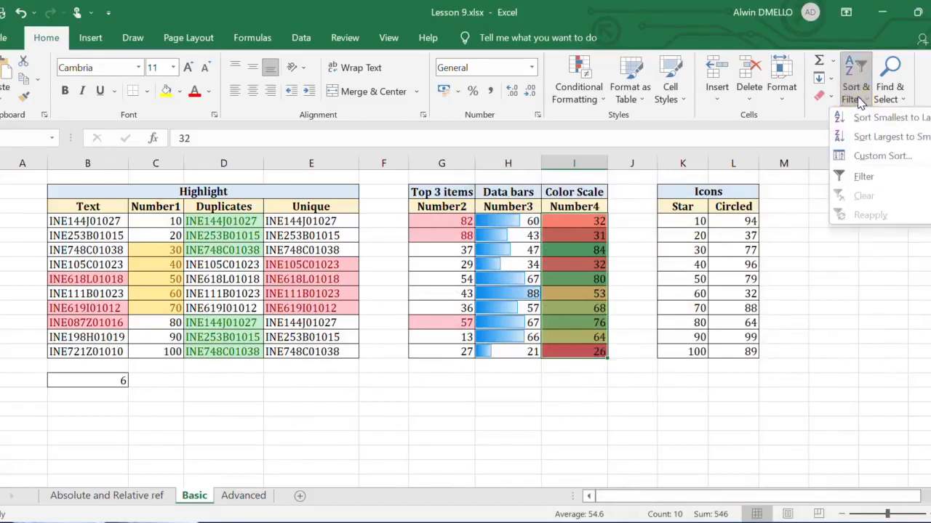
click(863, 118)
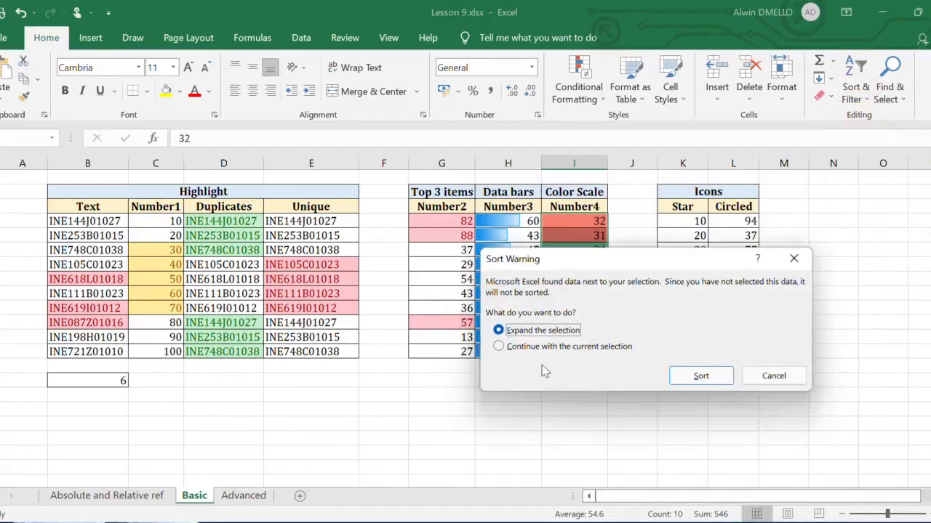
click(523, 347)
click(722, 378)
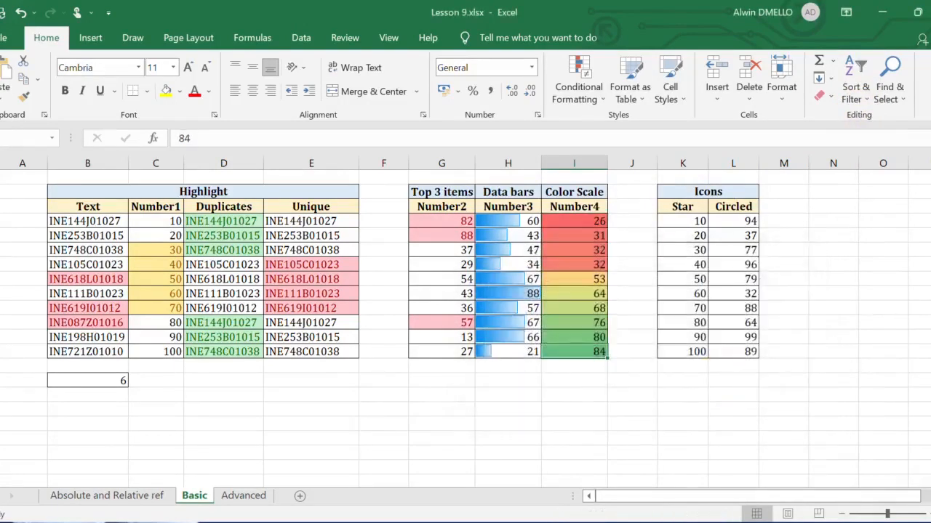
click(574, 221)
click(575, 352)
drag(575, 221, 595, 352)
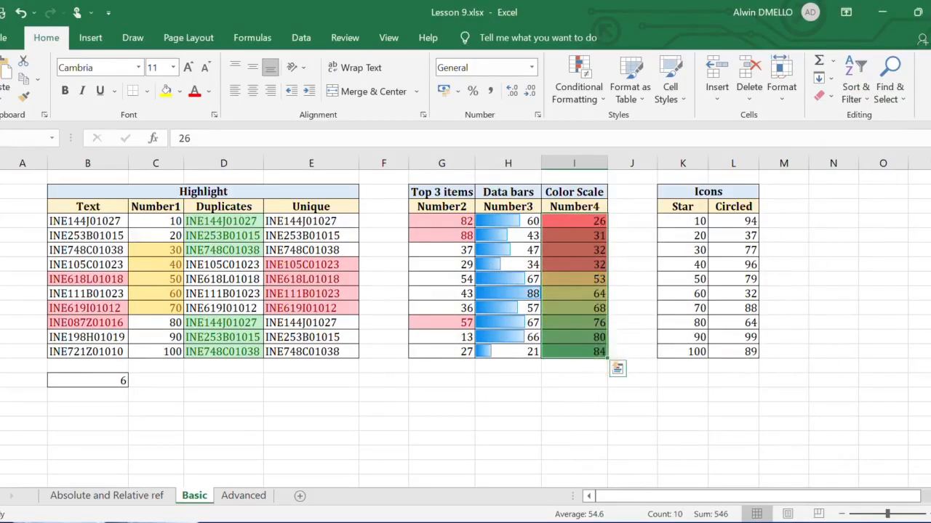
click(581, 352)
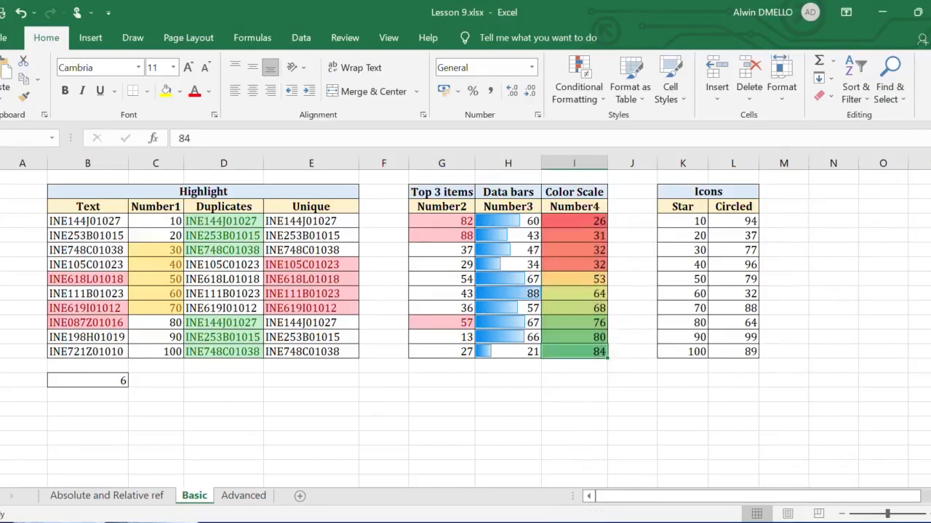
- Apply the 3 Stars ratings icon set to the Star column values in K4:K13
drag(682, 221, 684, 352)
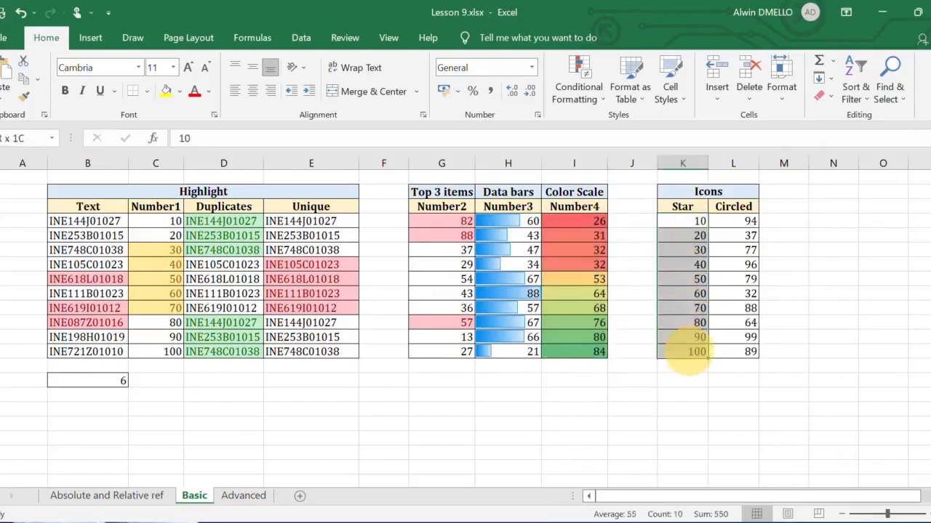
click(582, 90)
mouse_move(665, 262)
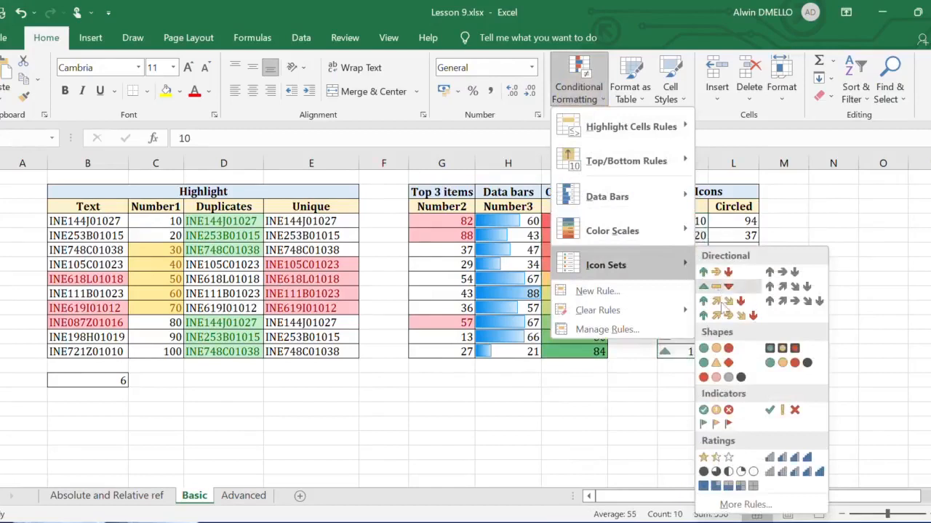
click(716, 457)
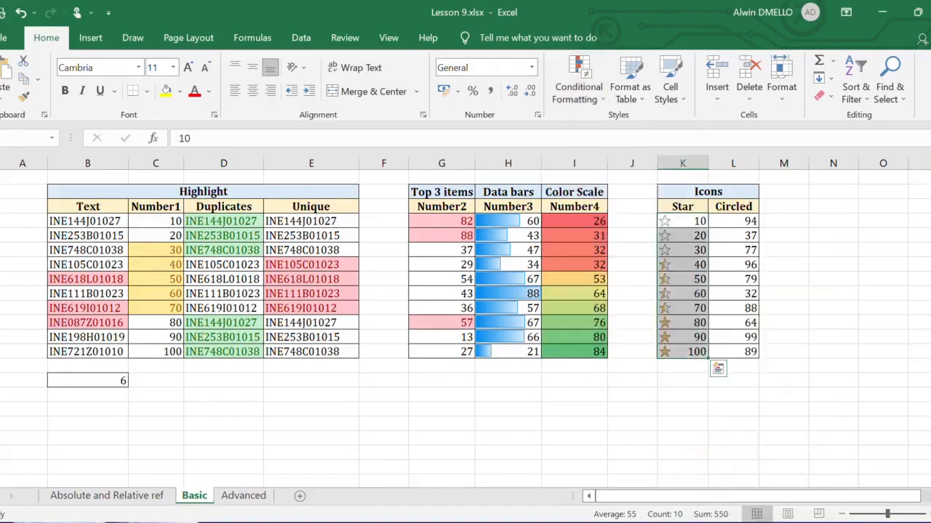
click(833, 366)
click(696, 353)
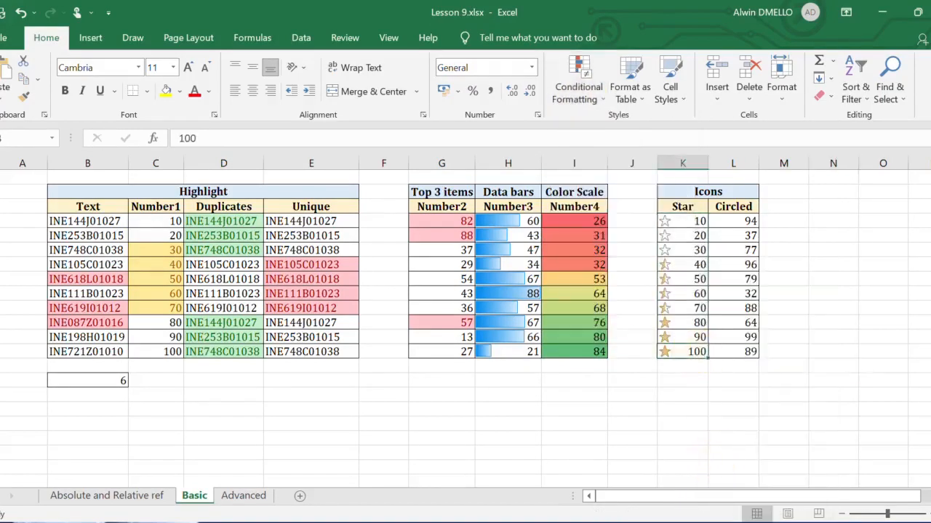
click(694, 221)
- Apply the circled 3 Symbols indicator icon set to the Circled column values in L4:L13
drag(733, 221, 742, 352)
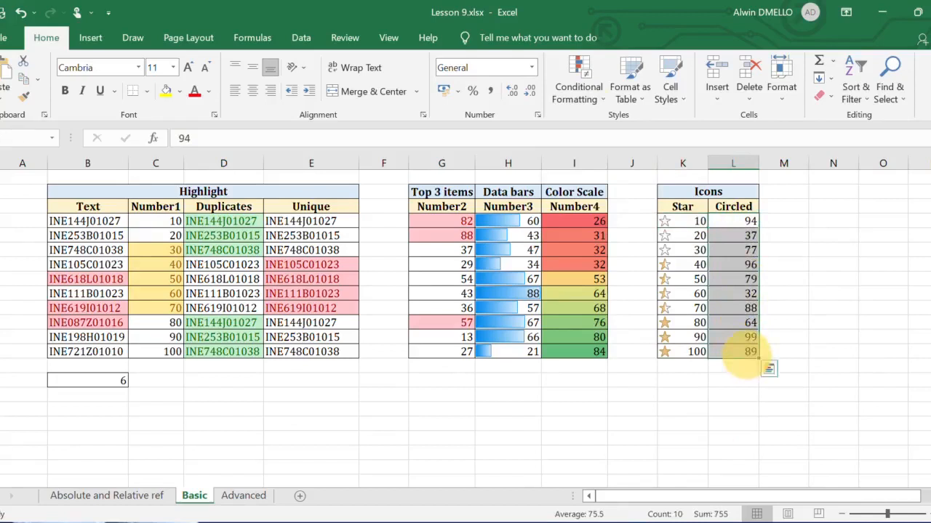
click(575, 100)
mouse_move(658, 269)
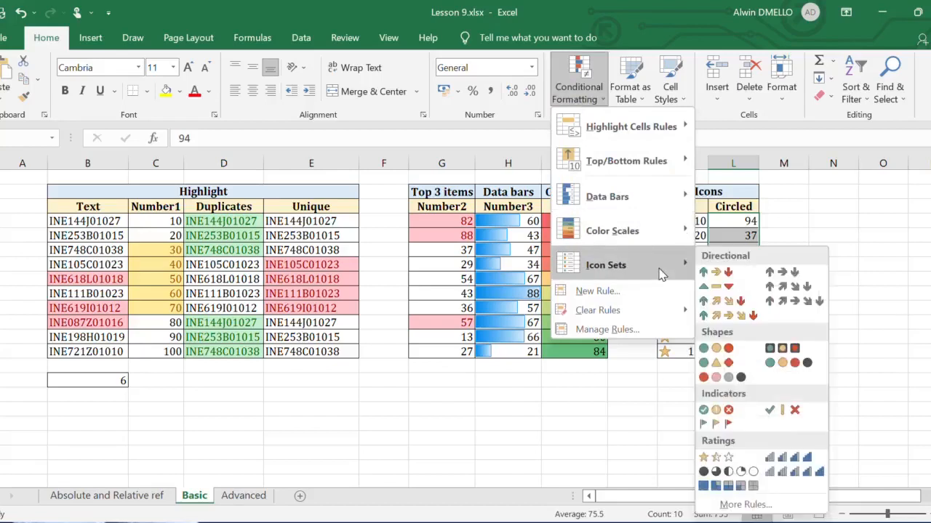
click(715, 410)
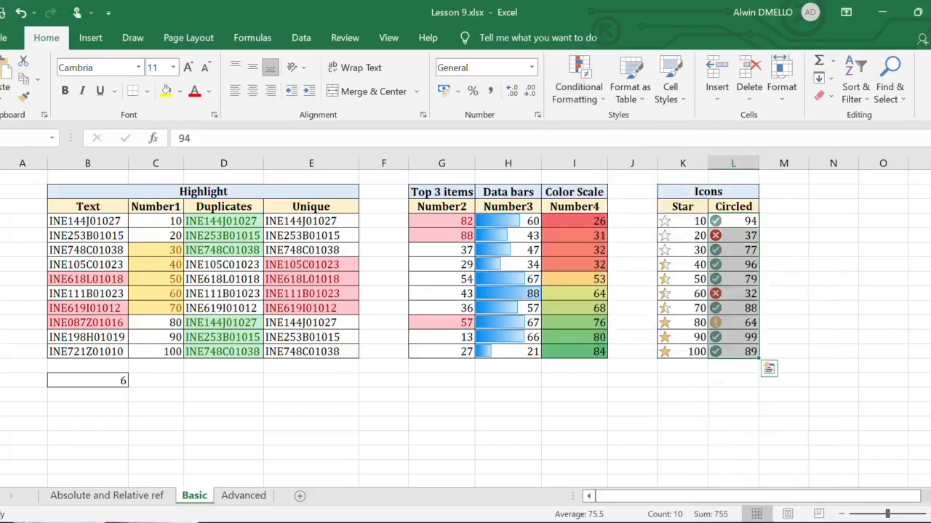
click(833, 308)
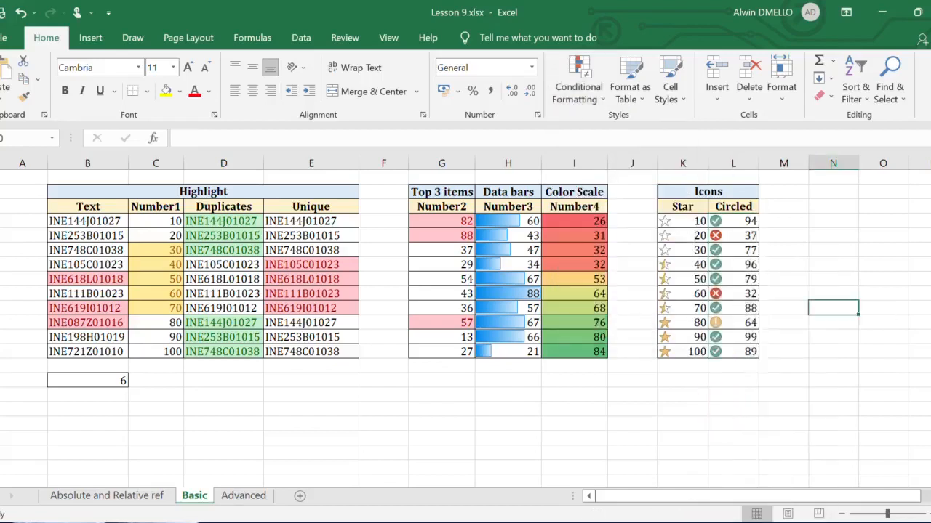